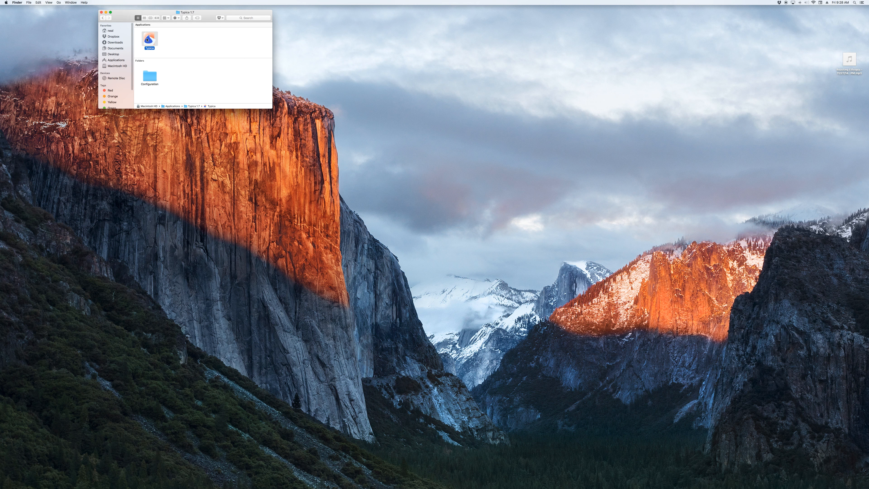
Step: Launch Typica and enter localhost as the PostgreSQL host name in the database connection dialog
double_click(147, 39)
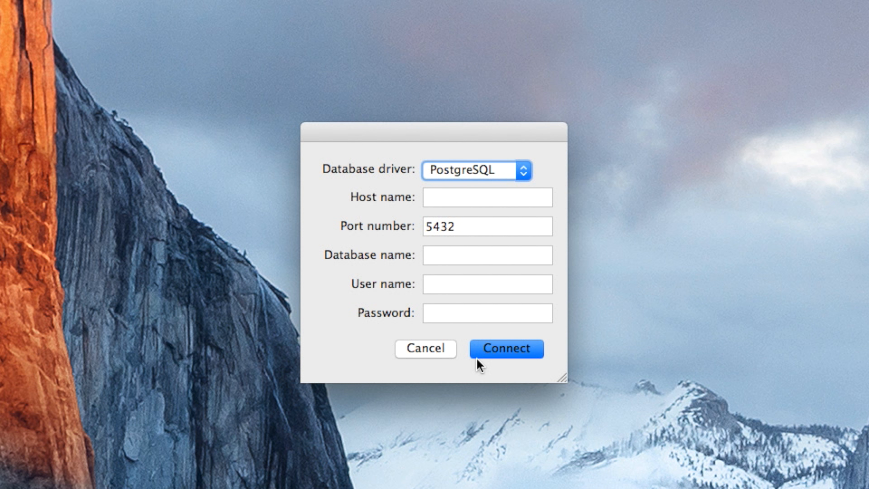
click(468, 192)
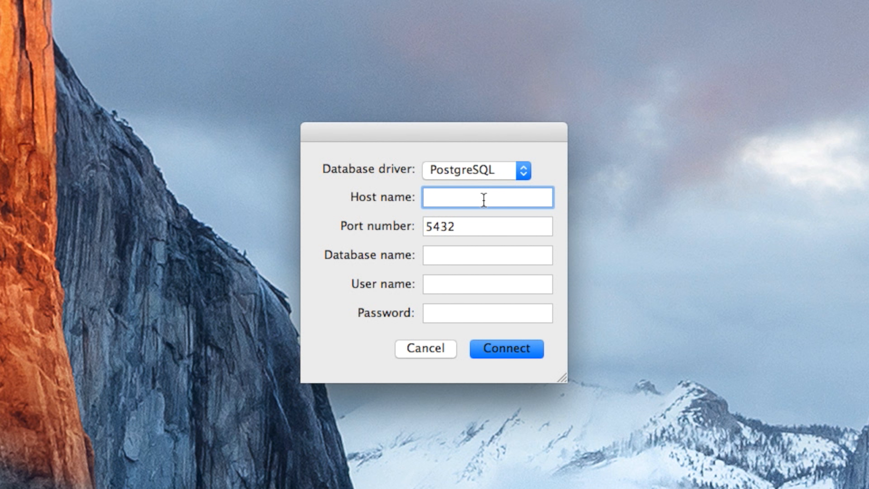
text(localhost)
key(Tab)
key(Tab)
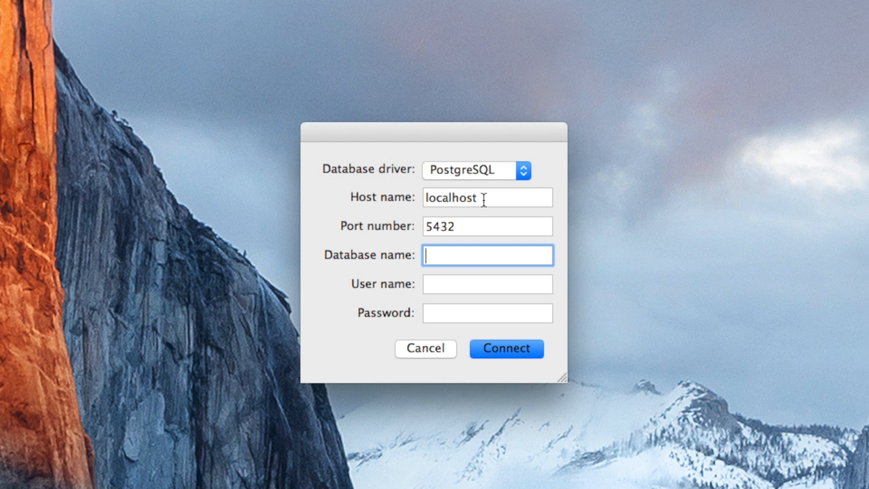
Step: Set the database name to inventory and fill in the database user name
text(inventory)
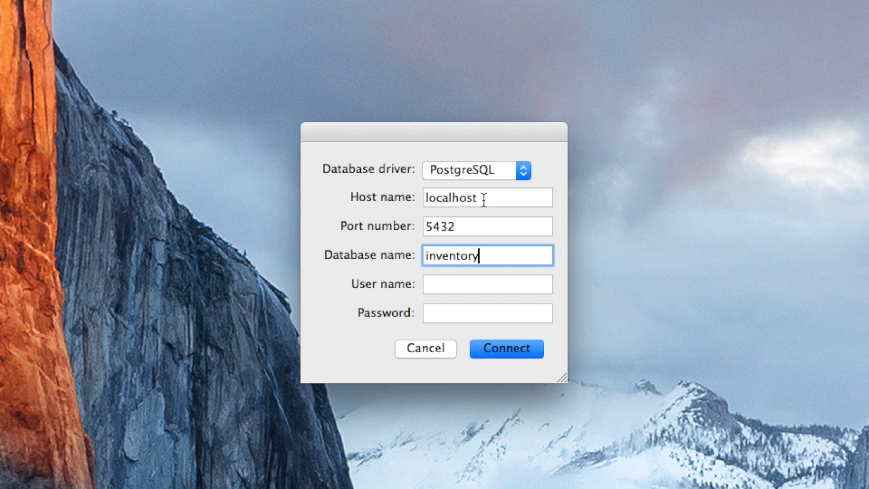
key(Tab)
text(nealw)
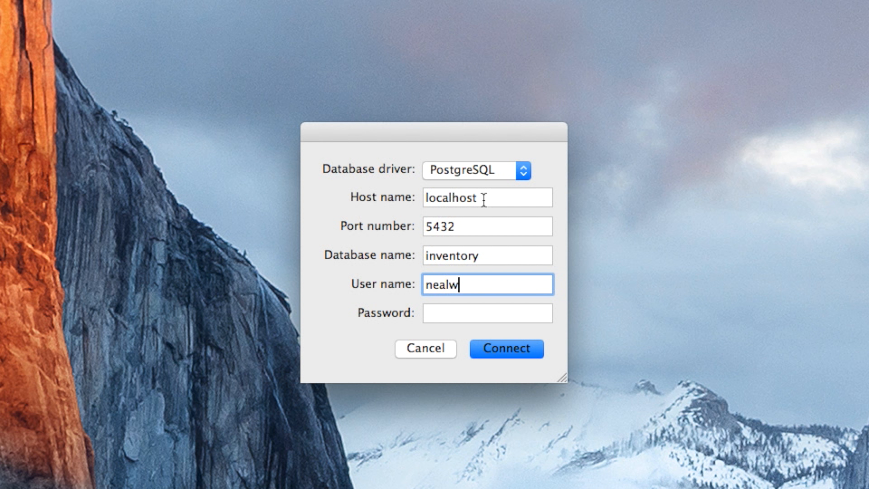
Step: Enter the database password and connect
key(Tab)
text(••••••••)
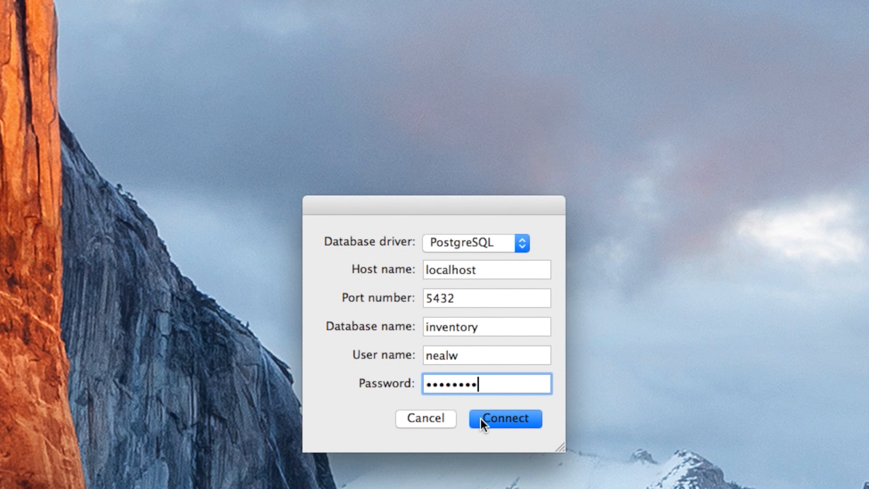
click(483, 352)
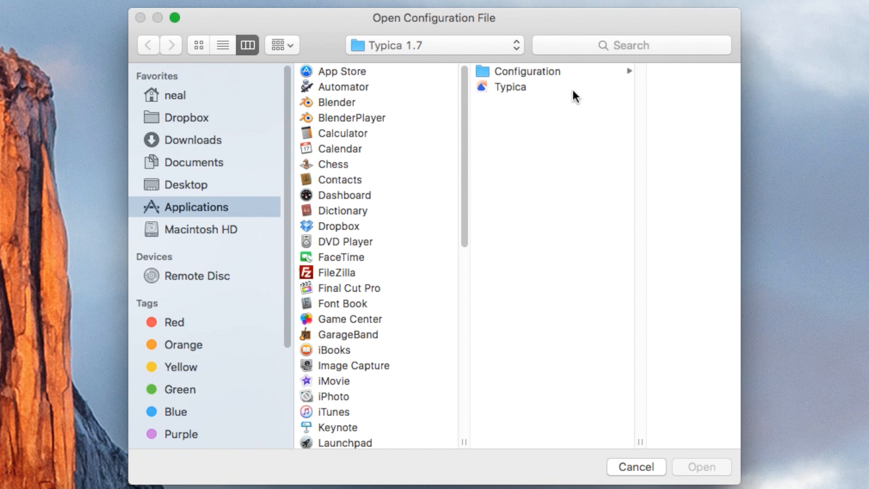
Step: Open config.xml from the Typica Configuration folder as the configuration file
click(568, 72)
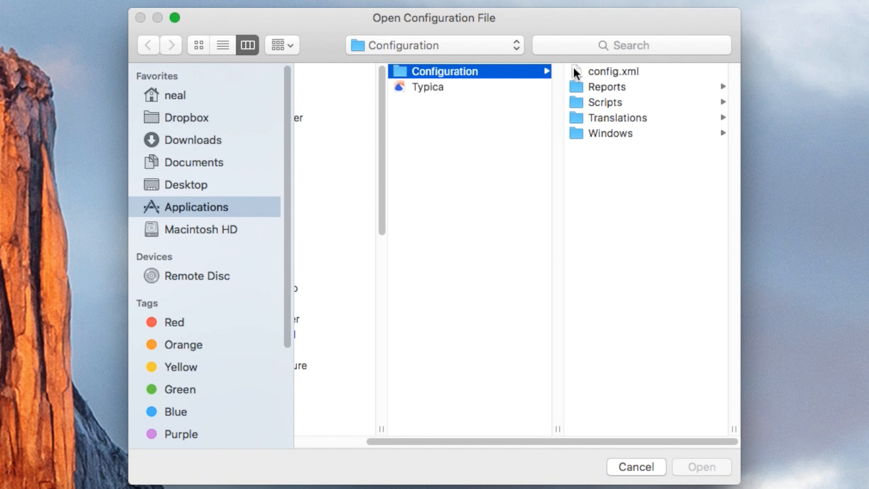
click(600, 73)
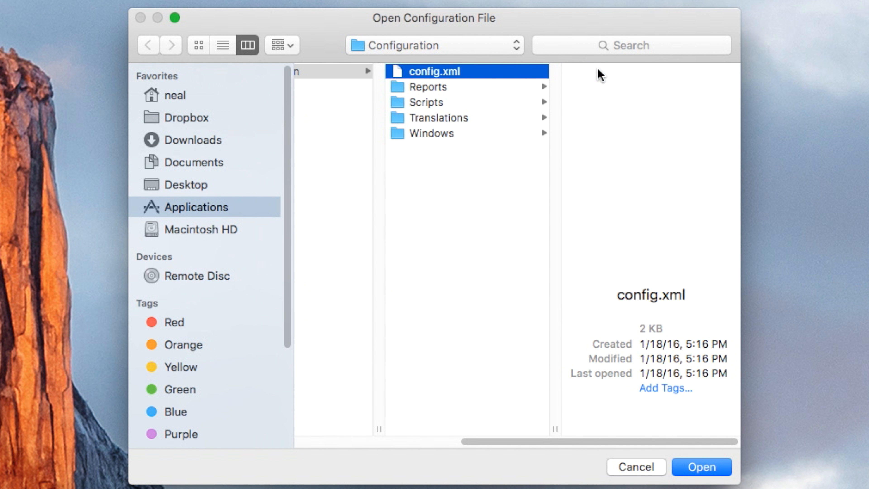
click(695, 466)
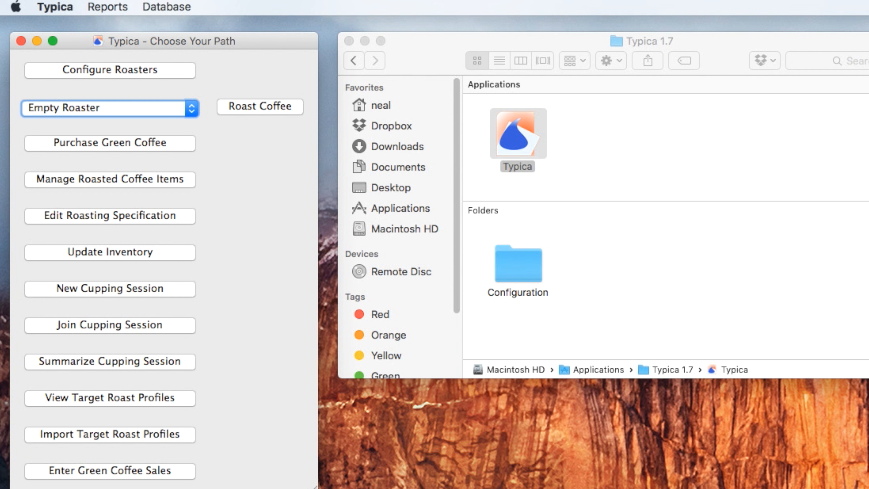
Step: Open the Batch Log report from the production reports
click(115, 6)
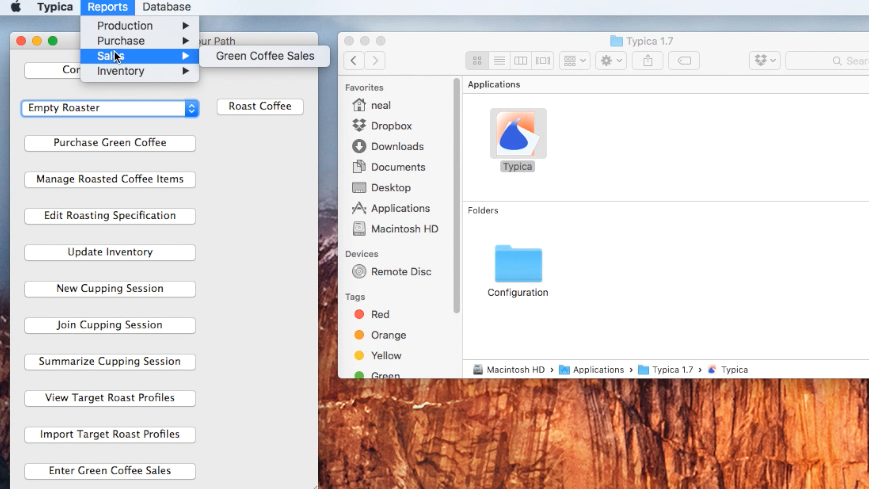
mouse_move(115, 44)
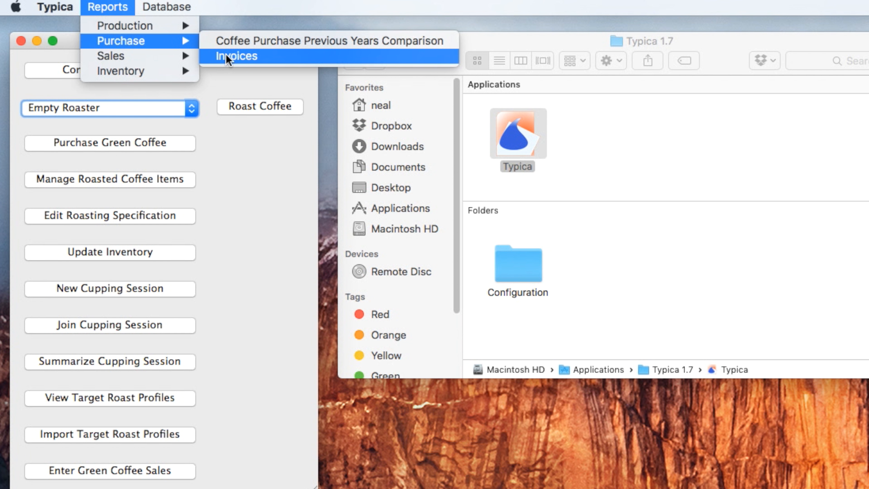
mouse_move(161, 27)
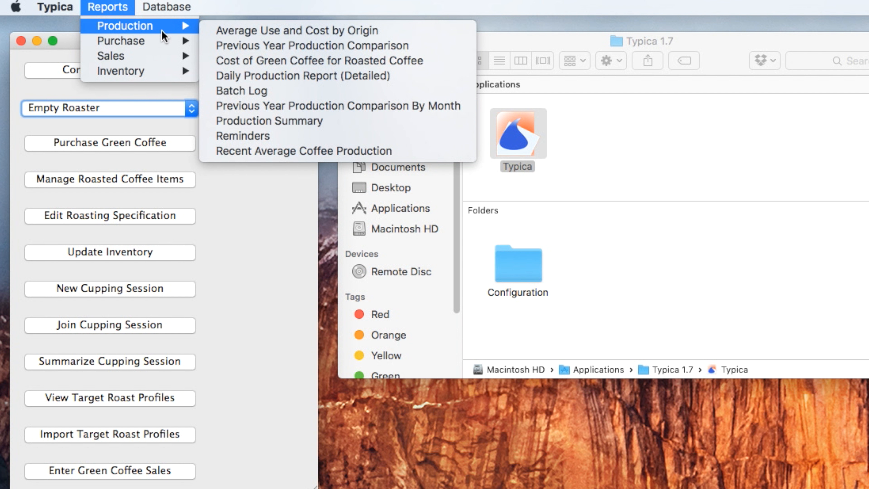
click(232, 91)
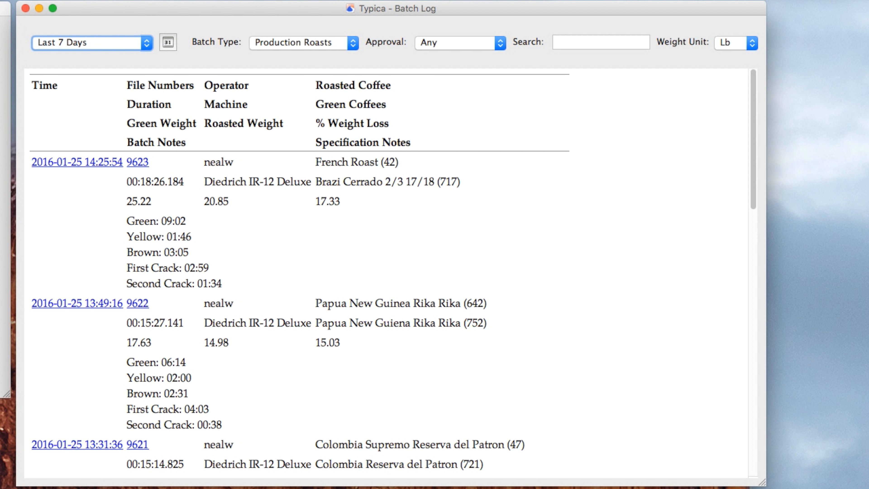
Step: Scroll through the batch log and examine the date range presets and the custom date calendar
scroll(162, 163, down, 20)
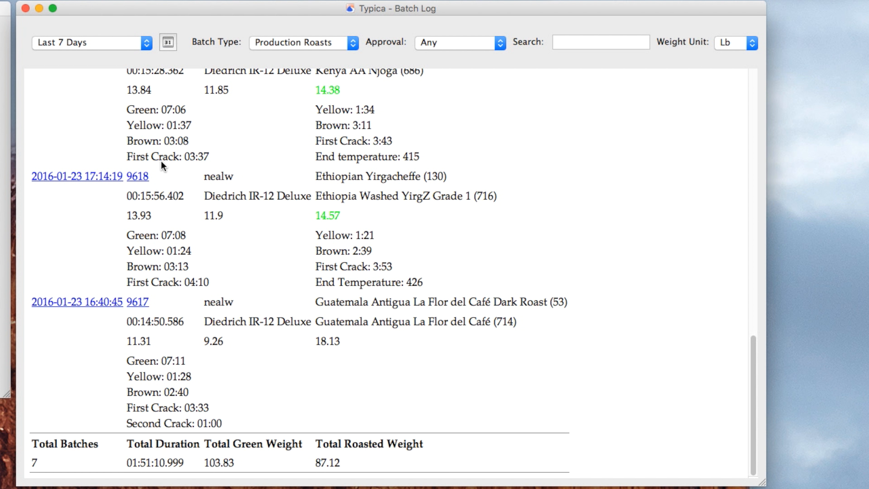
click(105, 47)
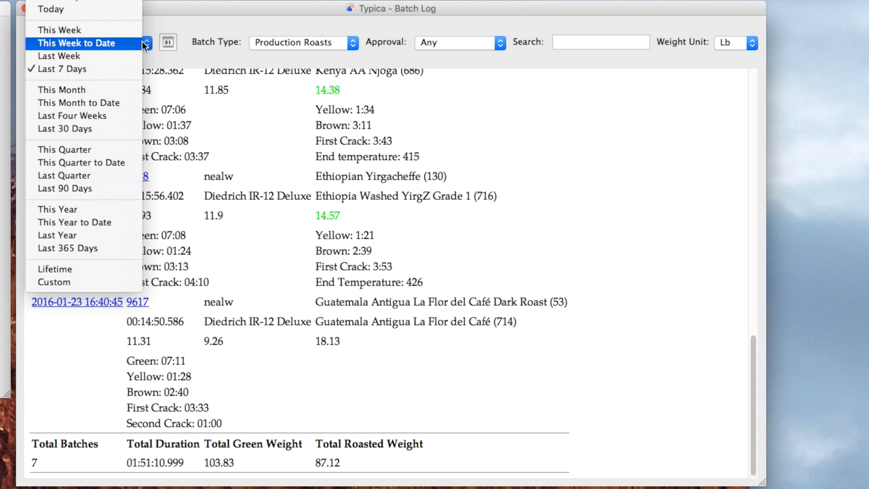
click(162, 43)
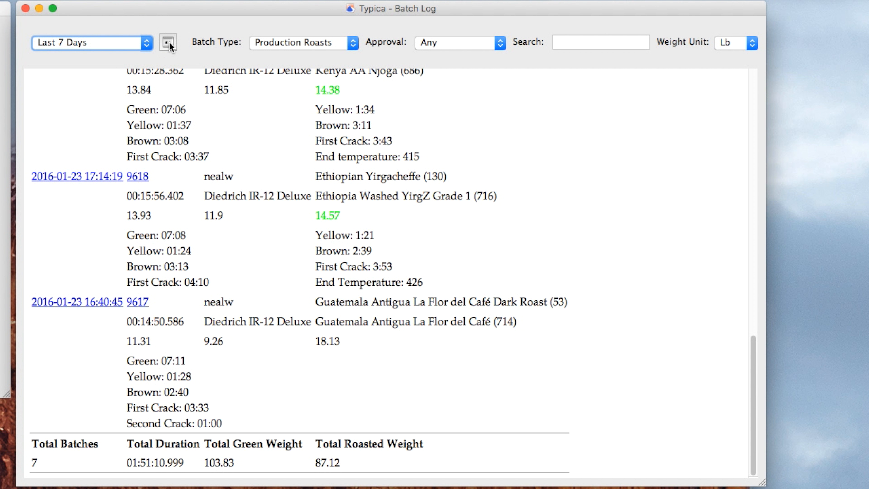
click(168, 43)
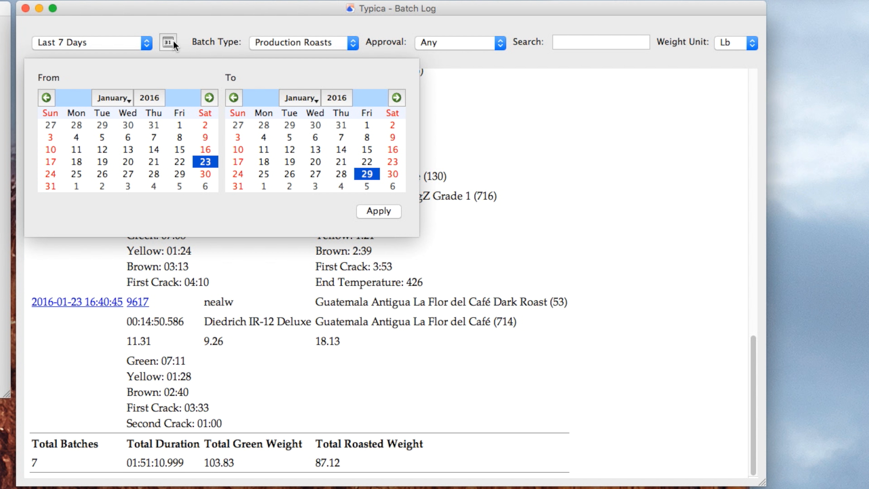
click(184, 26)
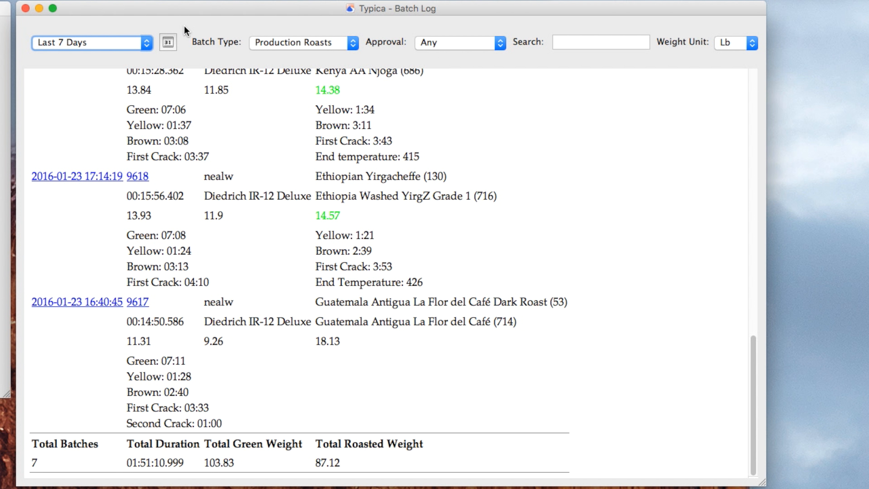
click(84, 48)
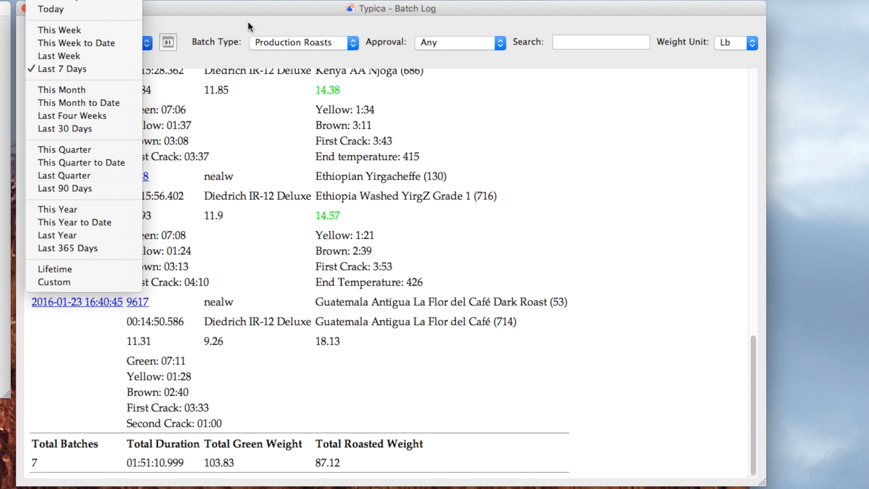
Step: Examine the Batch Type, Approval and Weight Unit filter options and the search field
click(318, 32)
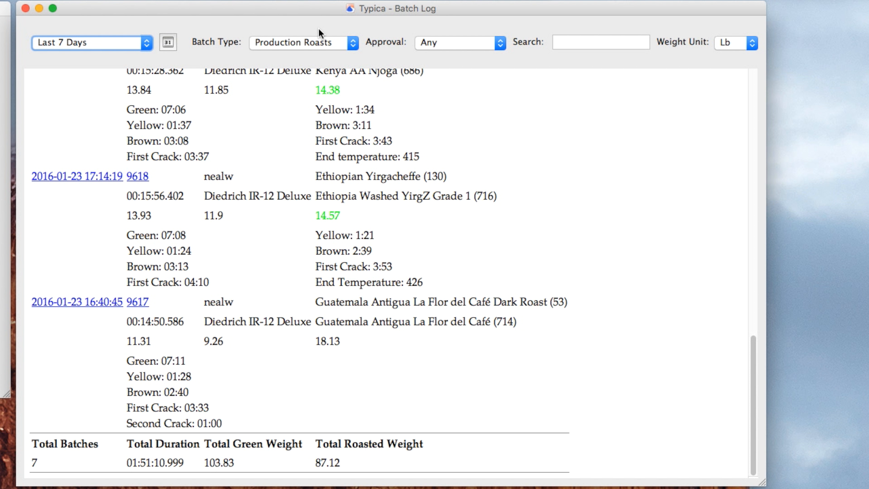
click(314, 42)
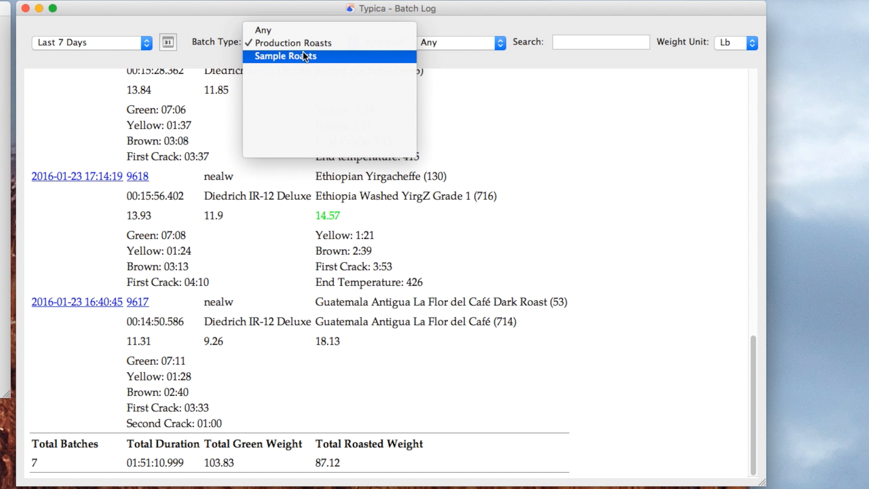
click(342, 42)
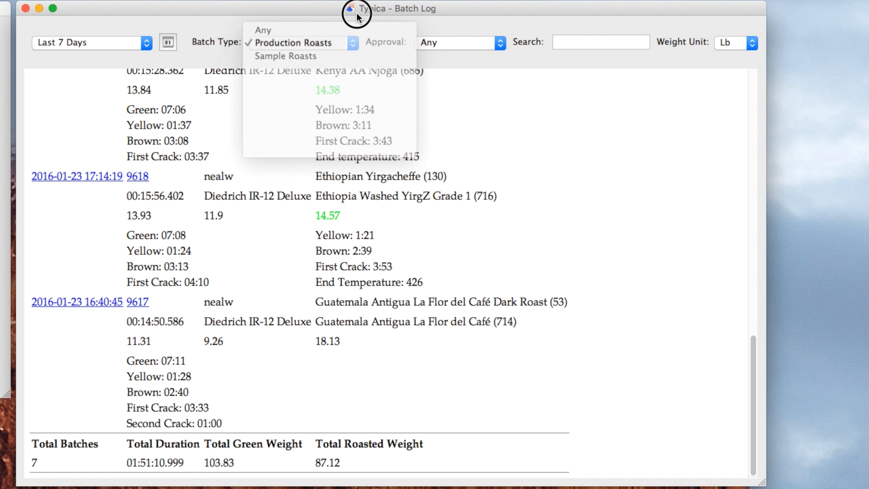
click(433, 43)
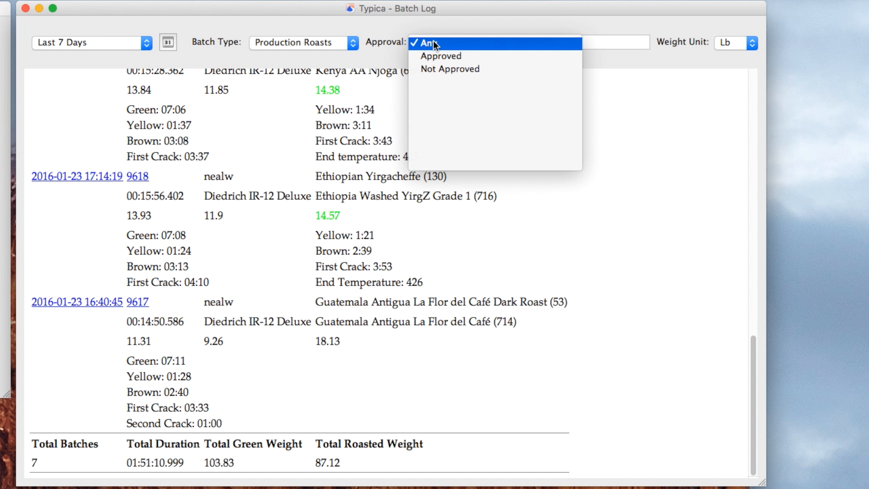
click(434, 17)
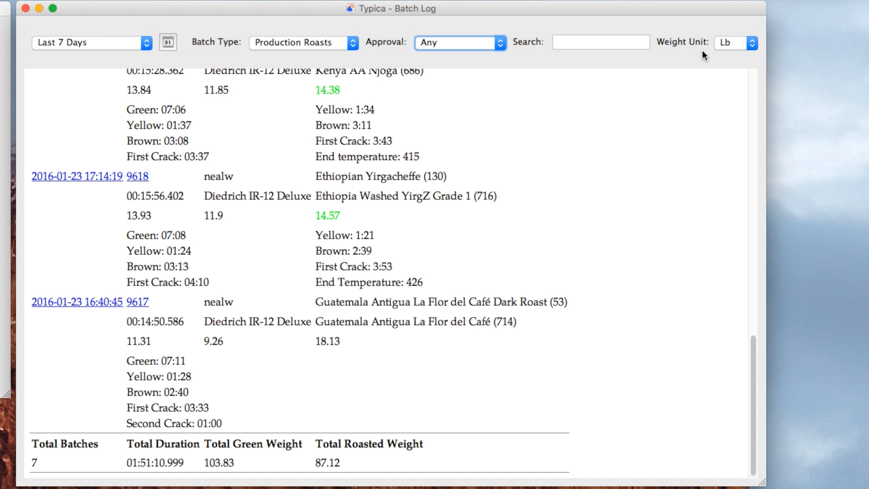
click(743, 43)
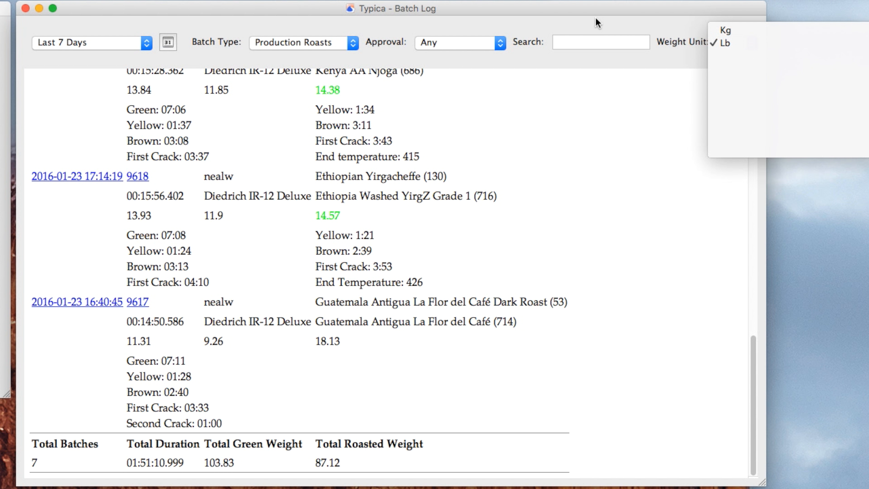
click(578, 40)
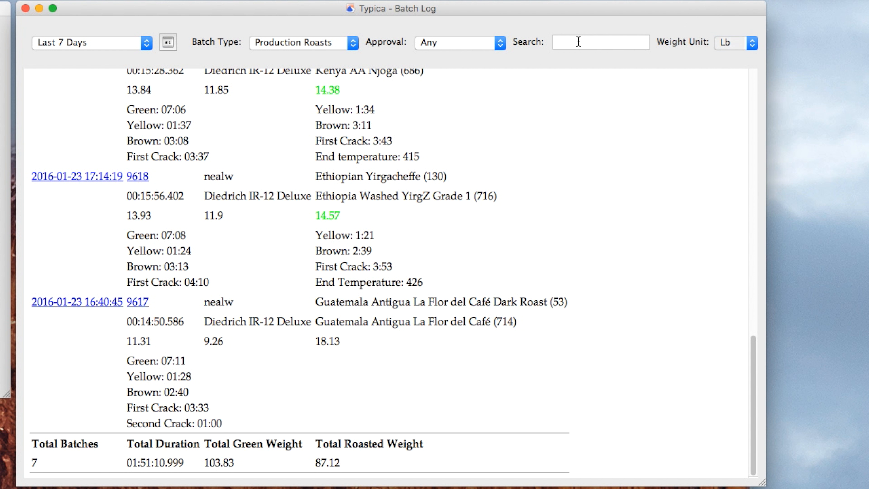
click(578, 41)
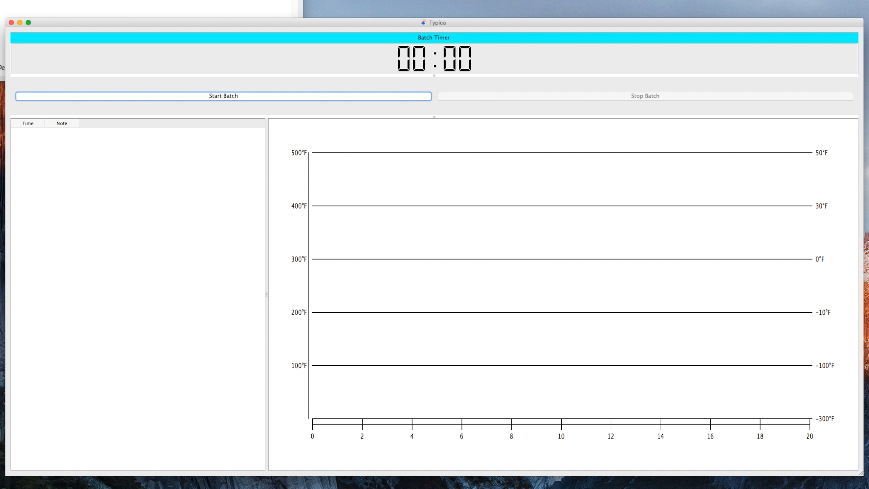
Step: Start a new batch and set its roasted coffee to Sample (100)
key(super+n)
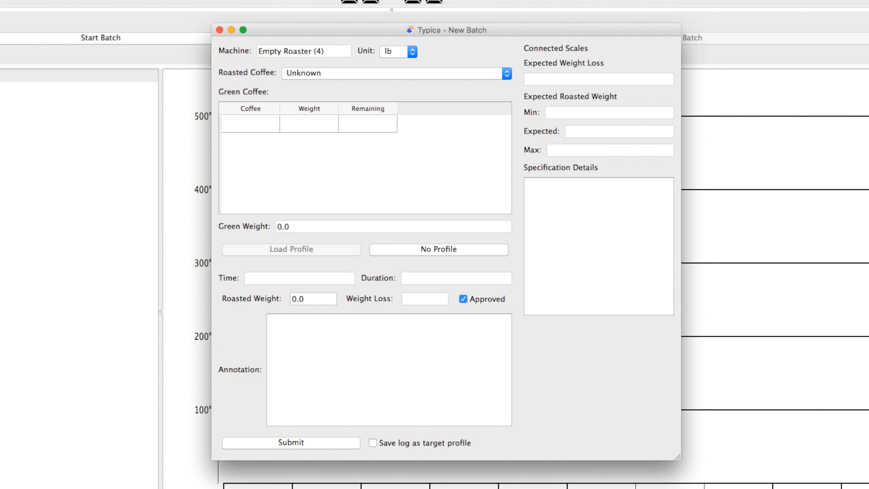
click(317, 73)
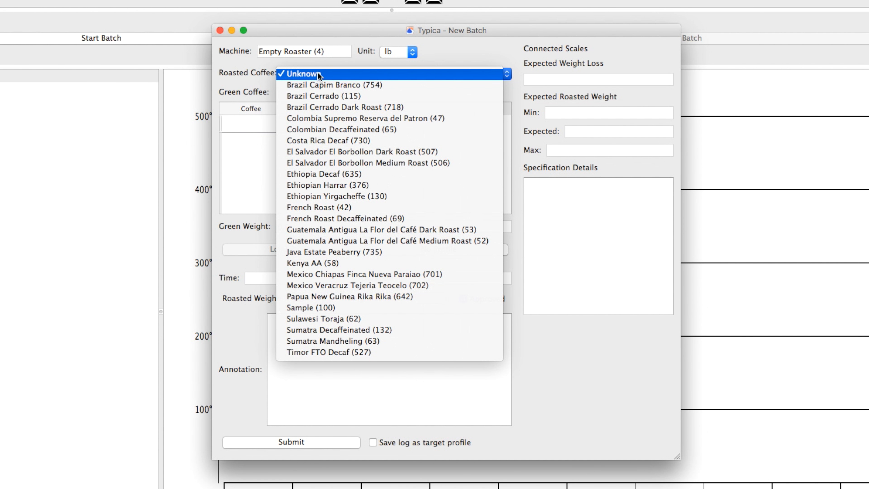
click(314, 309)
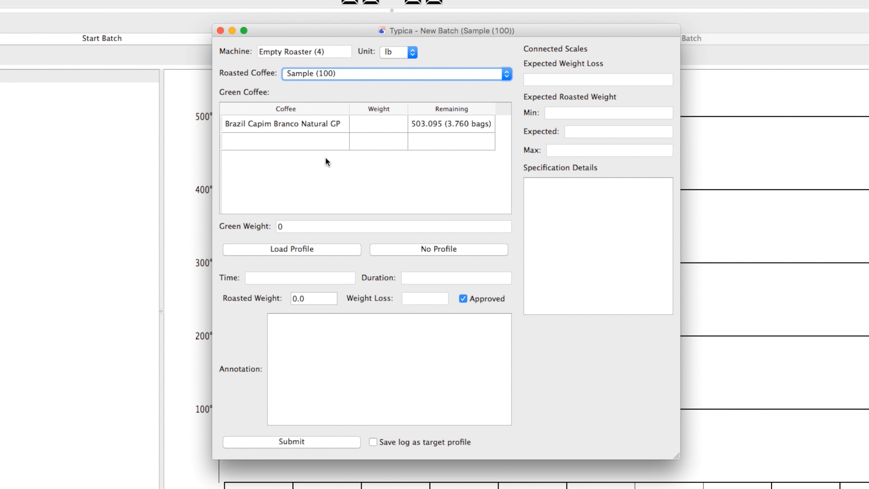
Step: Change the batch's green coffee to Colombia Reserva del Patron (721)
click(284, 121)
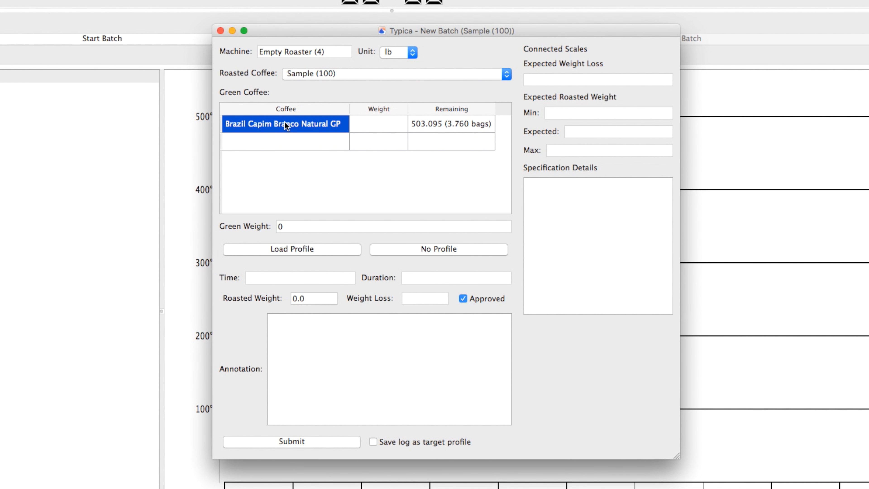
click(288, 123)
click(289, 124)
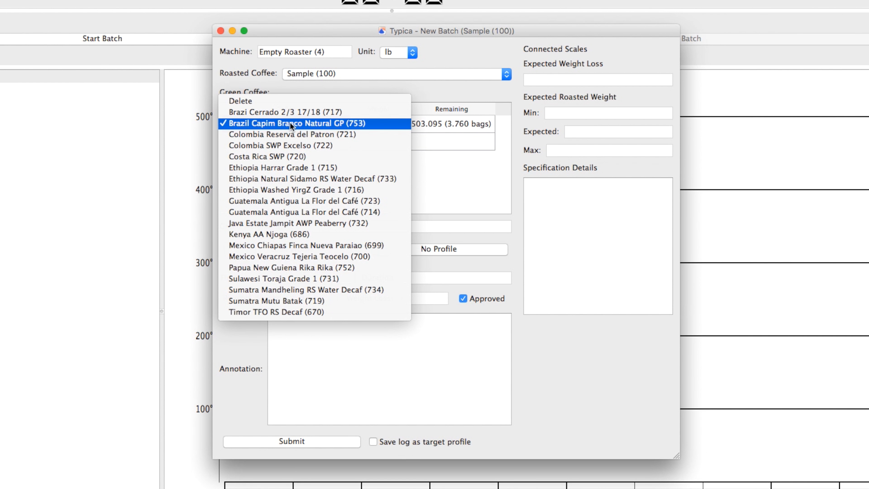
click(287, 134)
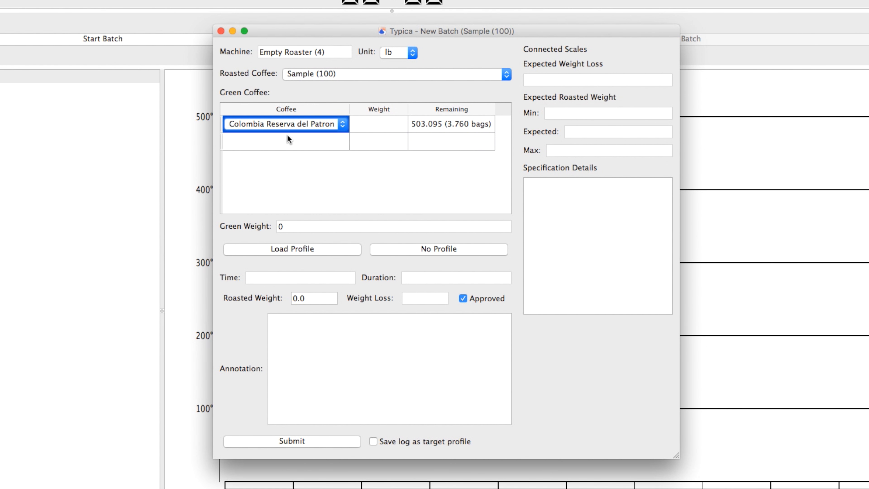
Step: Set the Colombia Reserva del Patron green coffee weight to 2 lb
click(377, 124)
click(377, 124)
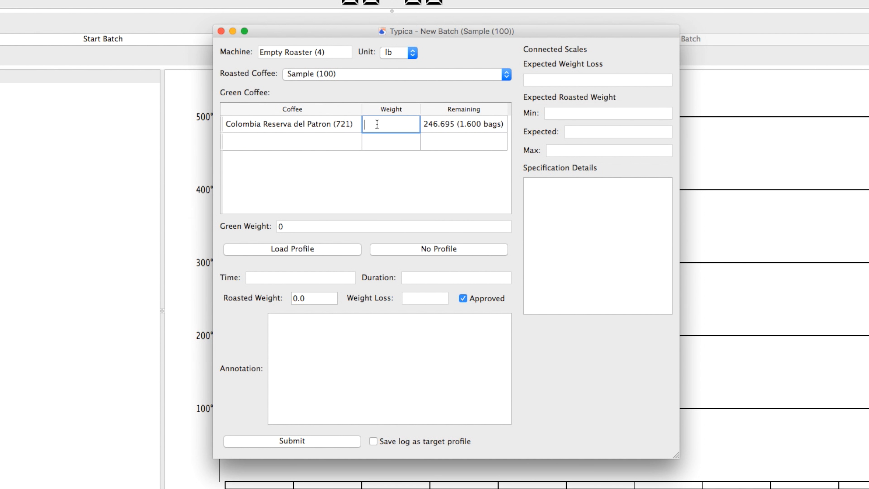
text(2)
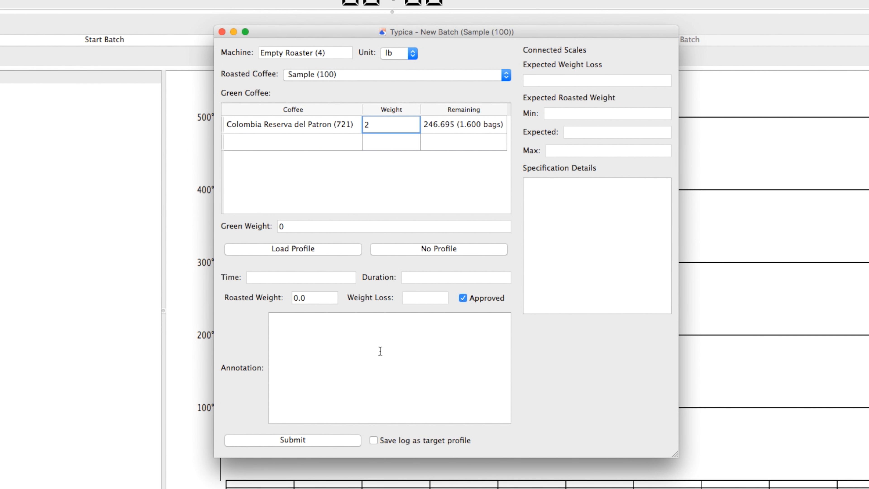
Step: Clear the Approved option and switch the roasted coffee to Colombia Supremo Reserva del Patron (47)
click(463, 298)
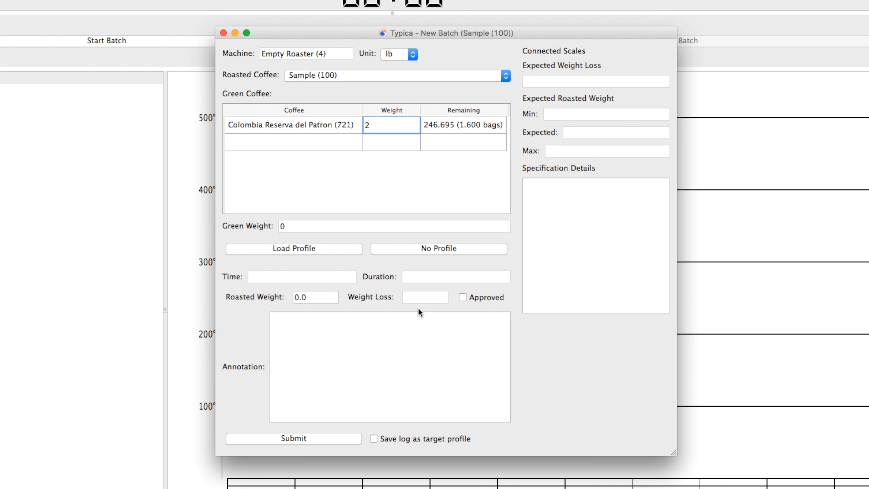
click(389, 74)
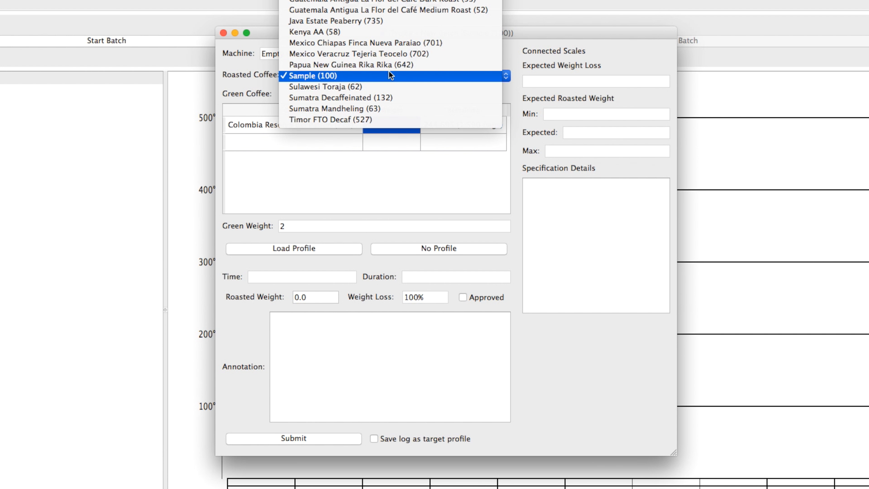
click(389, 0)
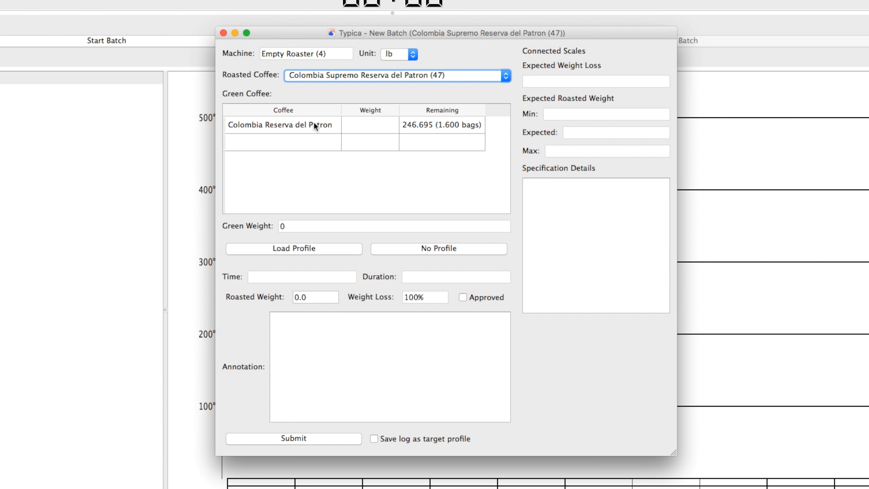
Step: Set the green coffee weight to 6 lb and start the batch without a profile
double_click(354, 121)
text(6)
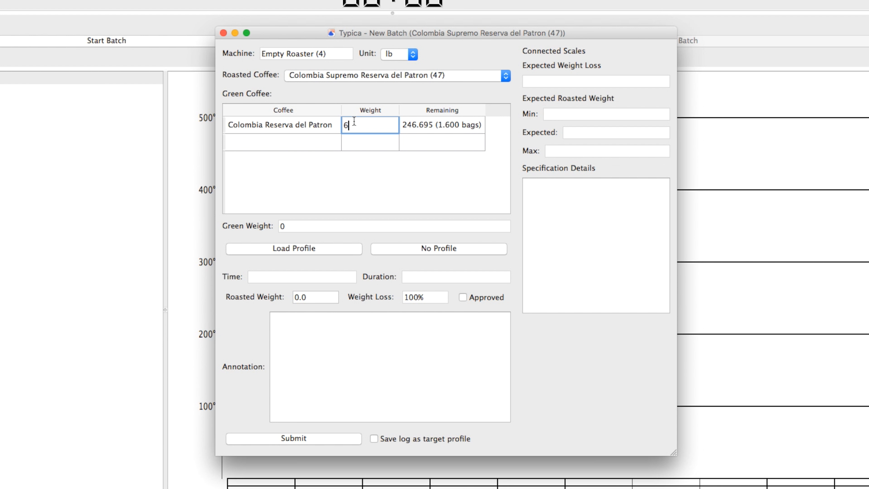
click(401, 250)
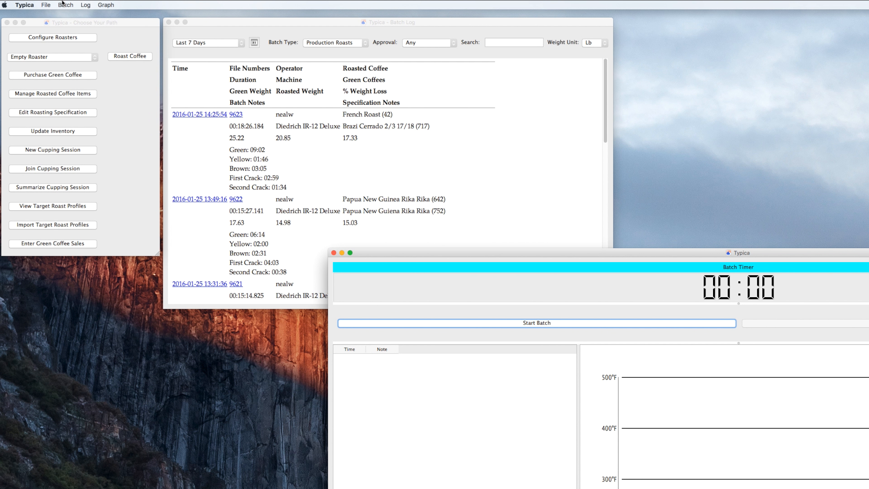
Step: In the batch log, filter to Not Approved batches over the Last 90 Days
click(62, 4)
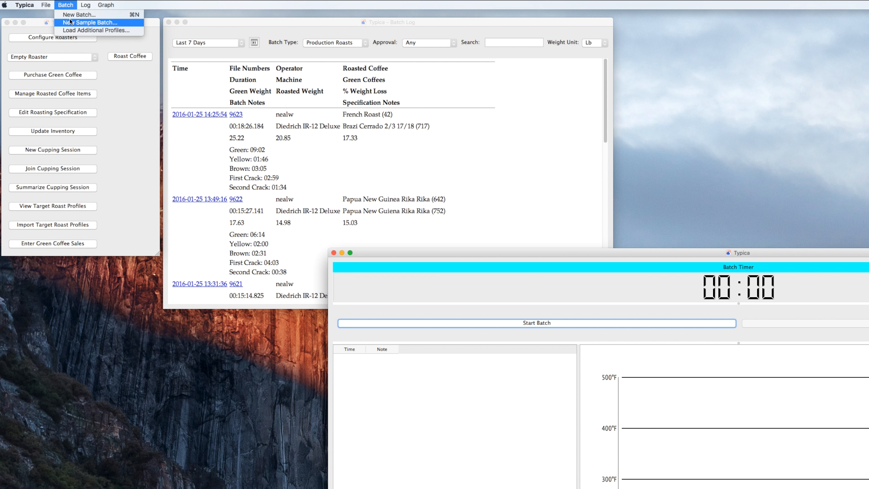
click(69, 4)
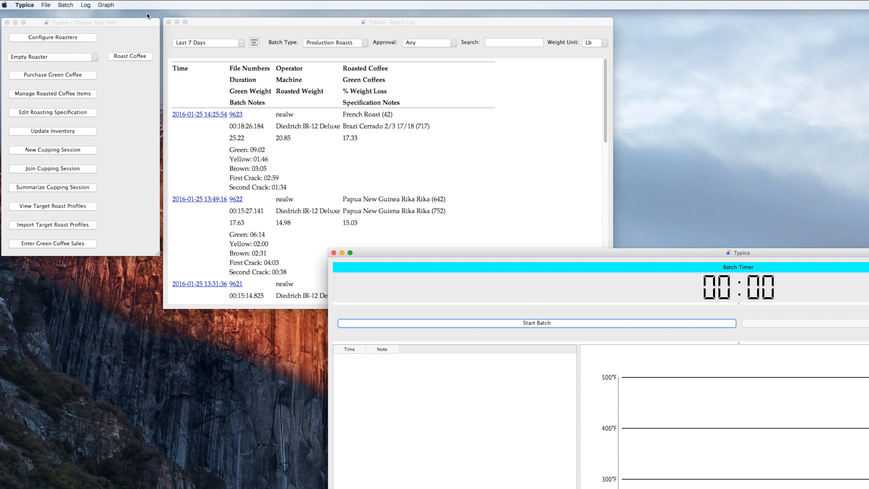
click(230, 23)
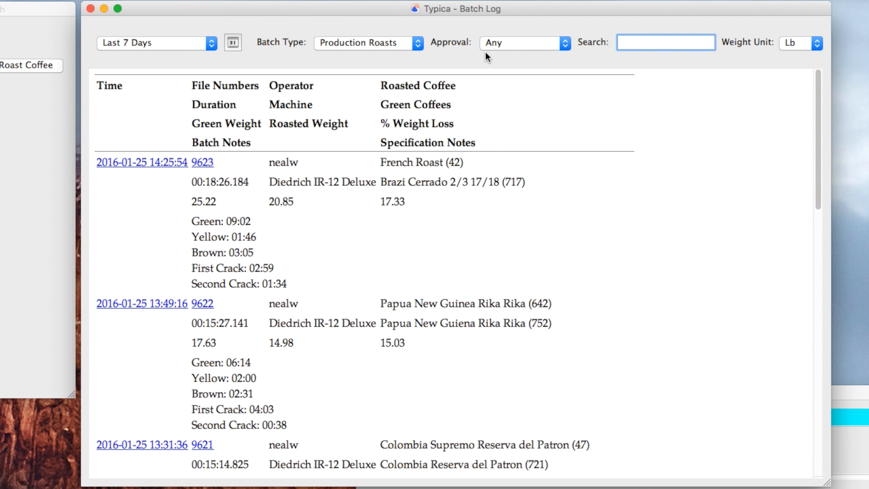
click(499, 45)
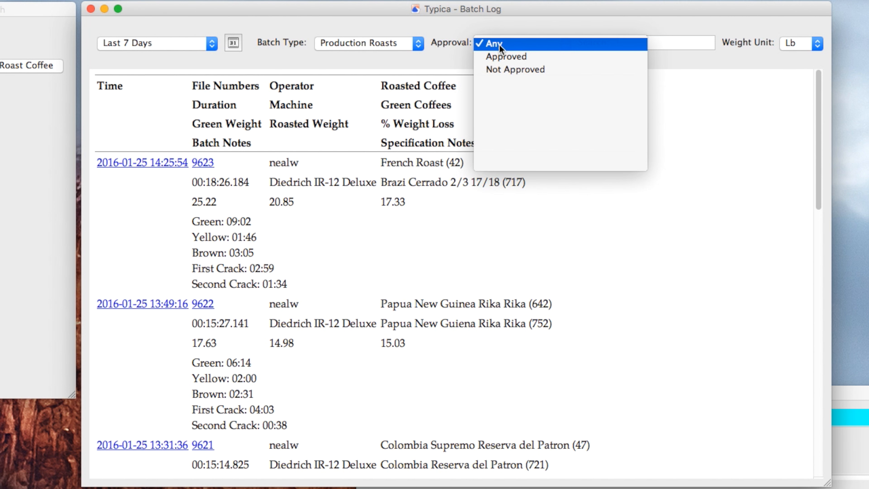
click(500, 70)
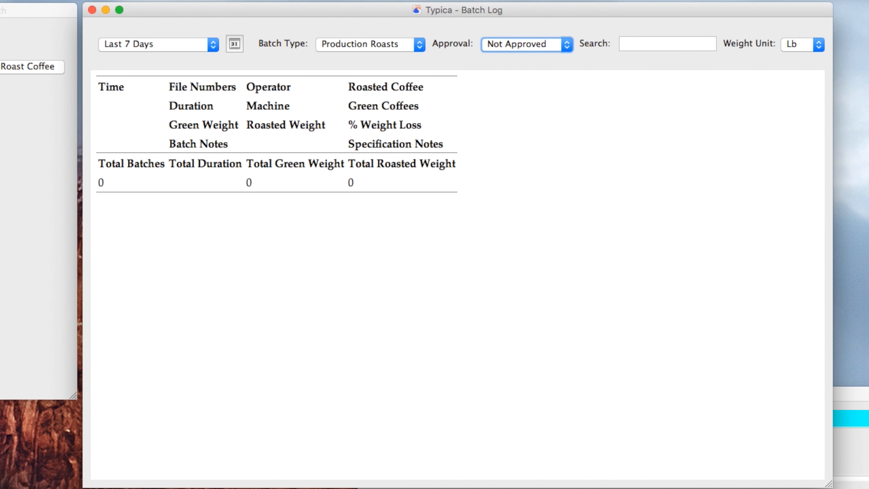
click(148, 43)
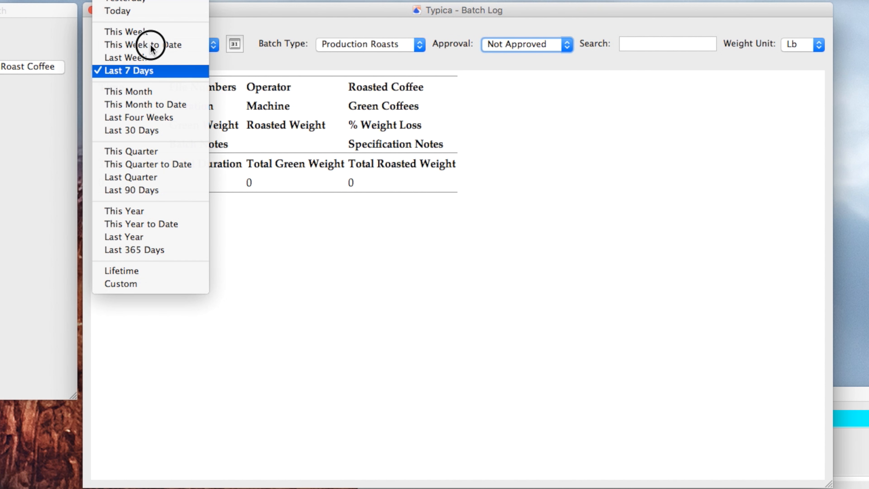
click(150, 190)
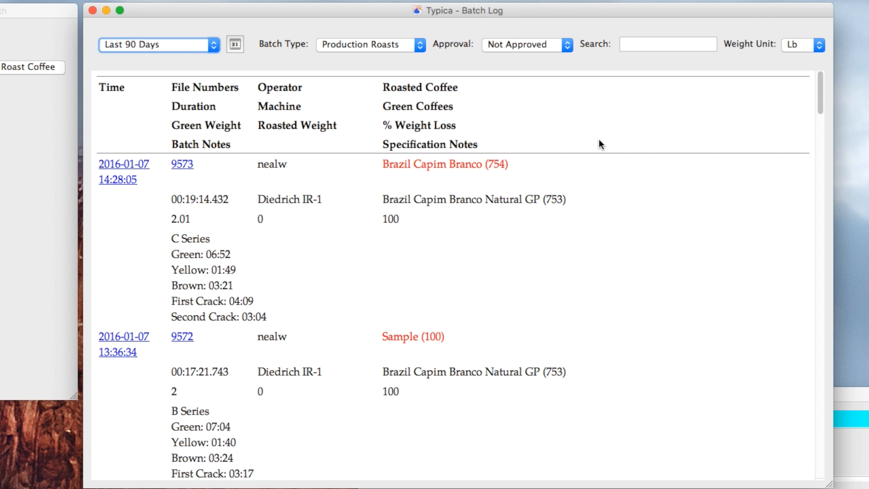
Step: Search the batch log for Sample, then 100, then Colombia
click(645, 40)
text(Sample)
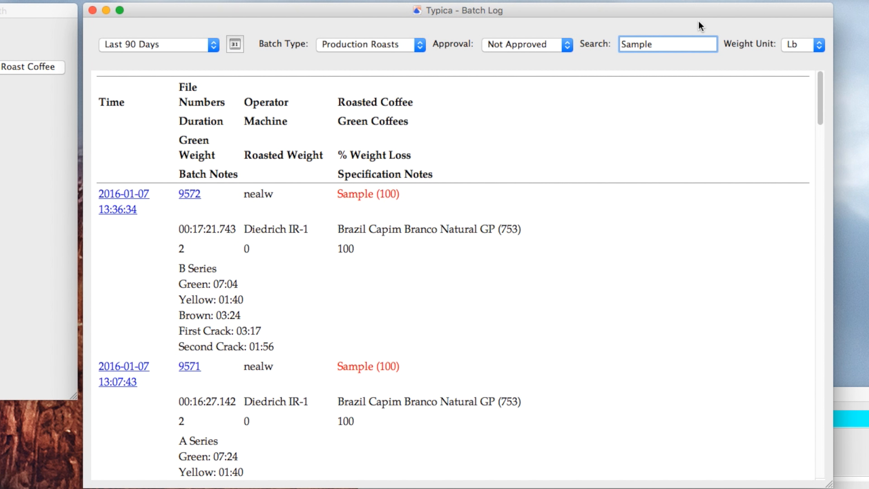
double_click(671, 45)
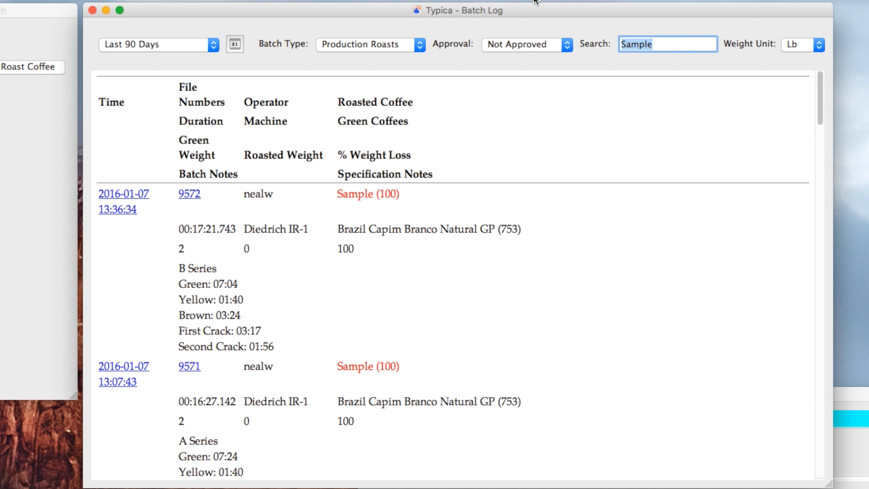
text(100)
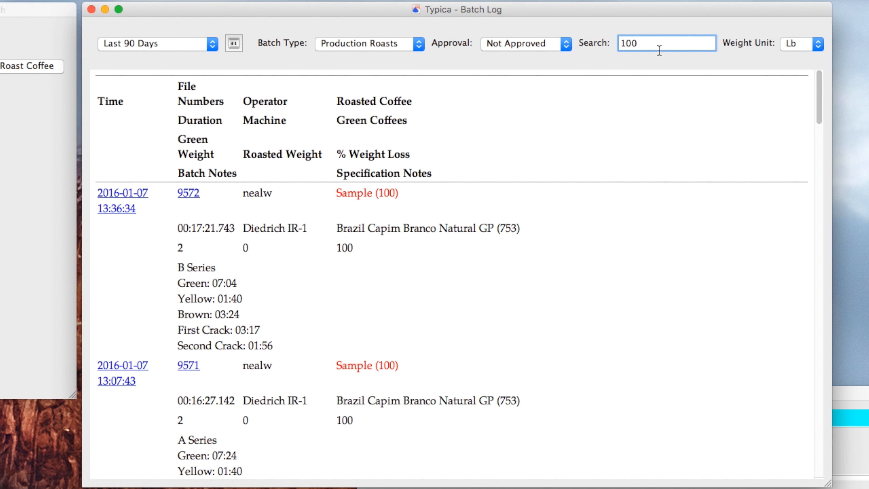
drag(658, 48, 573, 2)
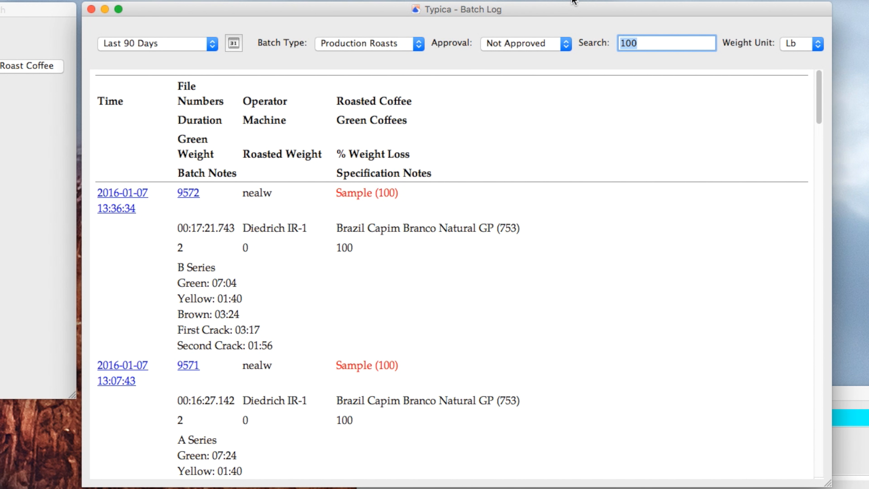
text(Colombia)
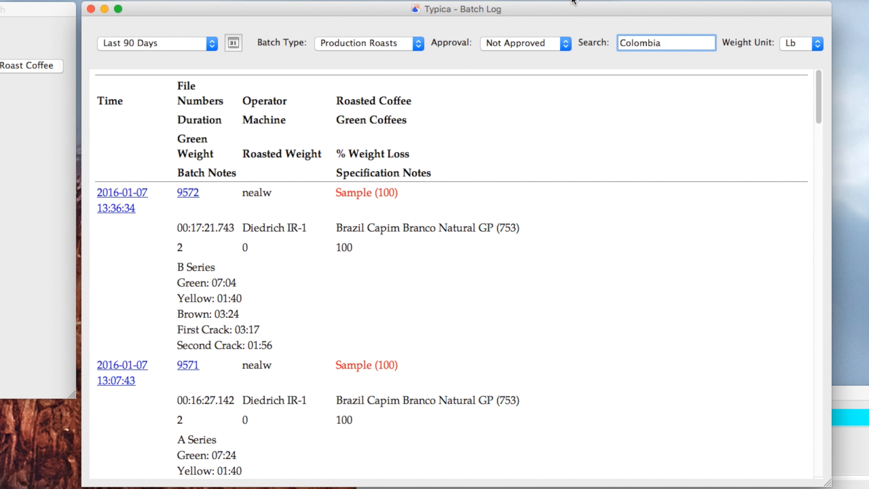
key(Return)
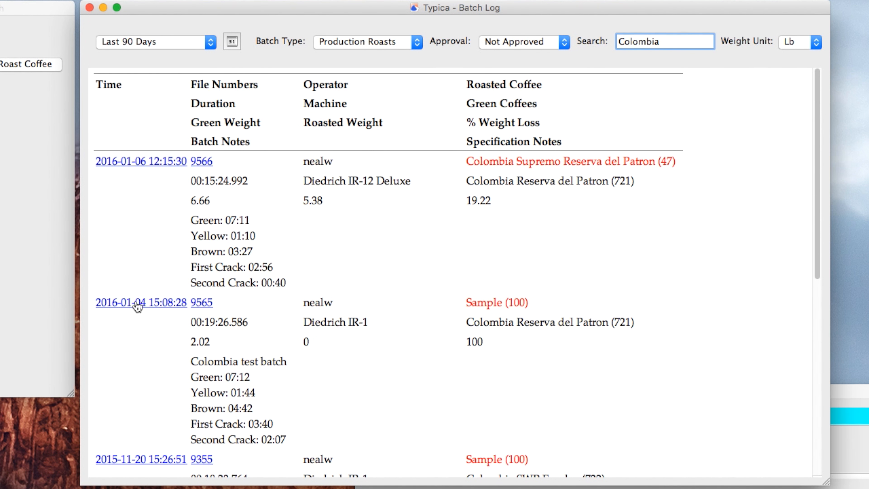
click(137, 294)
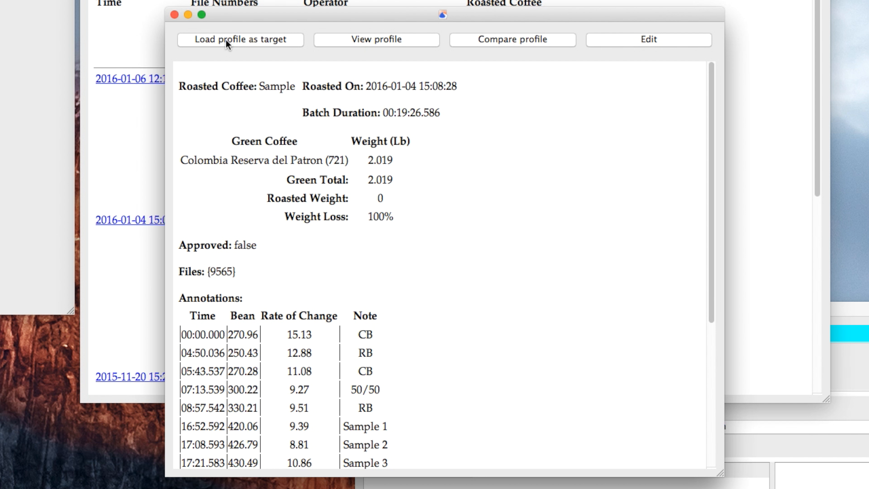
click(227, 40)
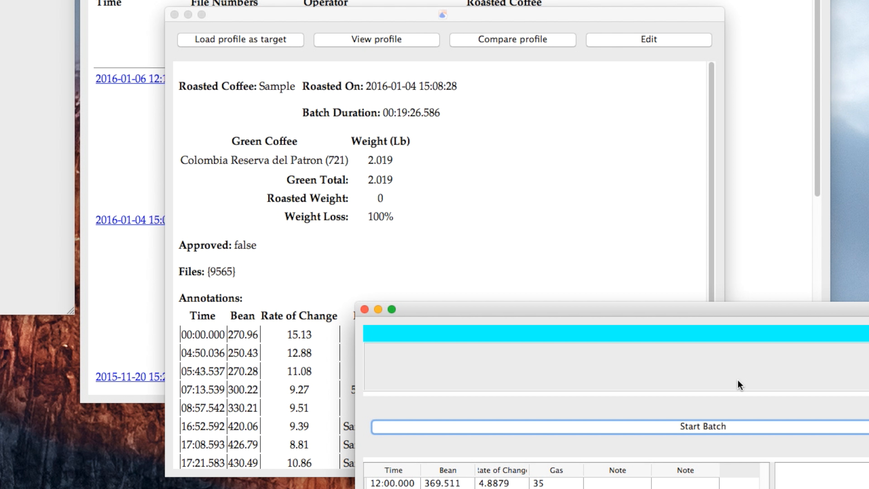
click(793, 434)
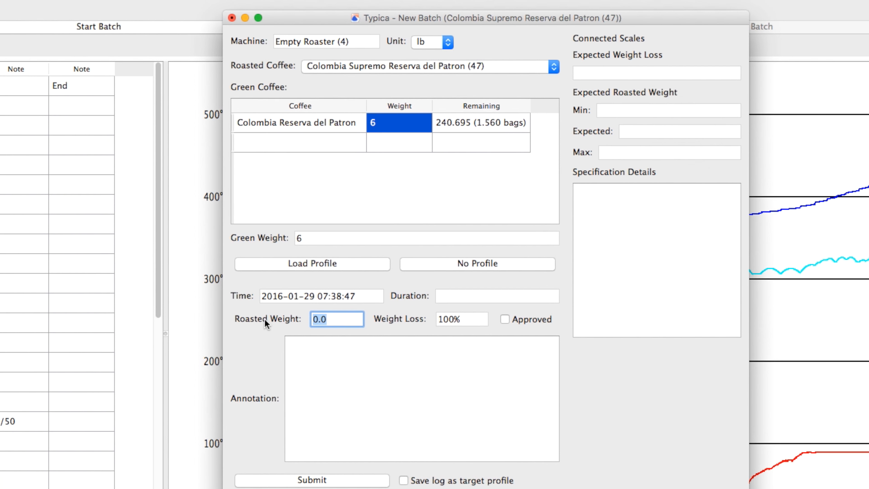
Step: Enter a roasted weight of 5.1 lb, mark the batch Approved, and submit it
text(5.)
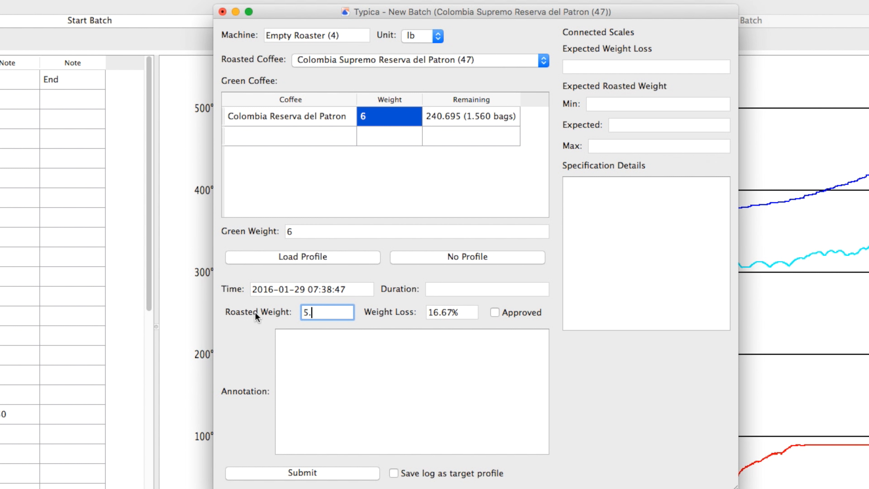
text(1)
click(499, 315)
click(395, 472)
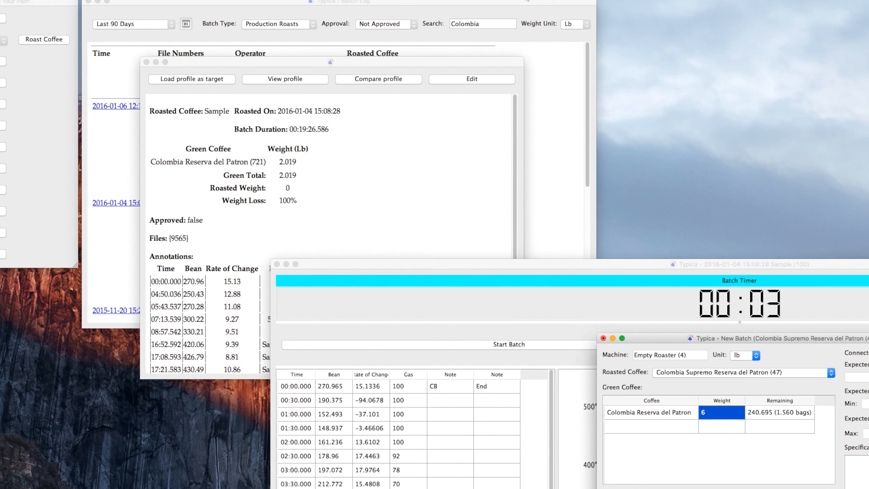
Step: Set the batch log's approval filter back to Any
click(612, 29)
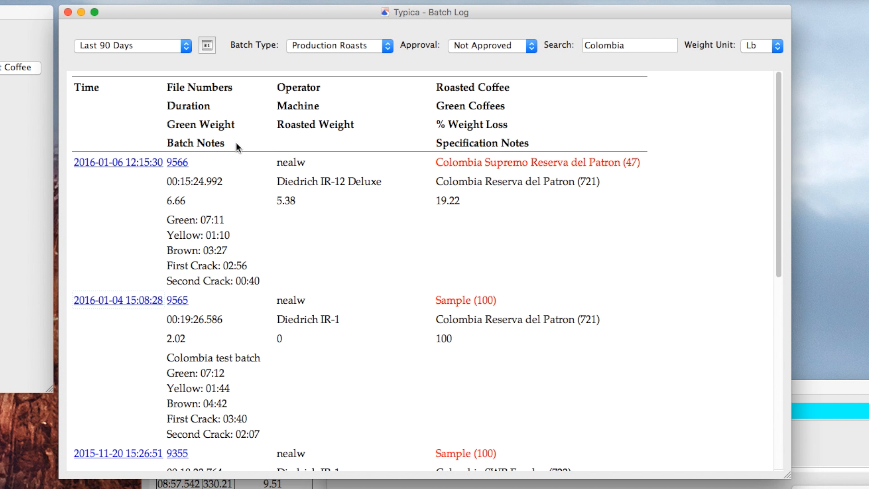
click(497, 50)
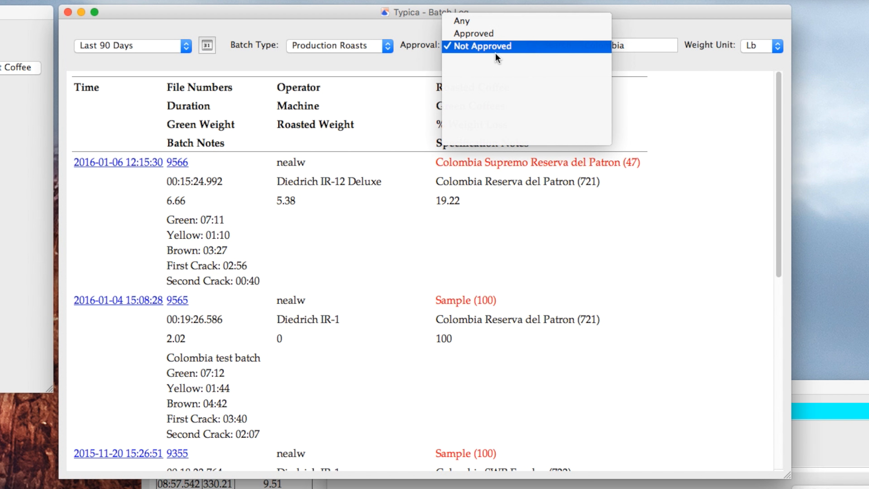
click(488, 21)
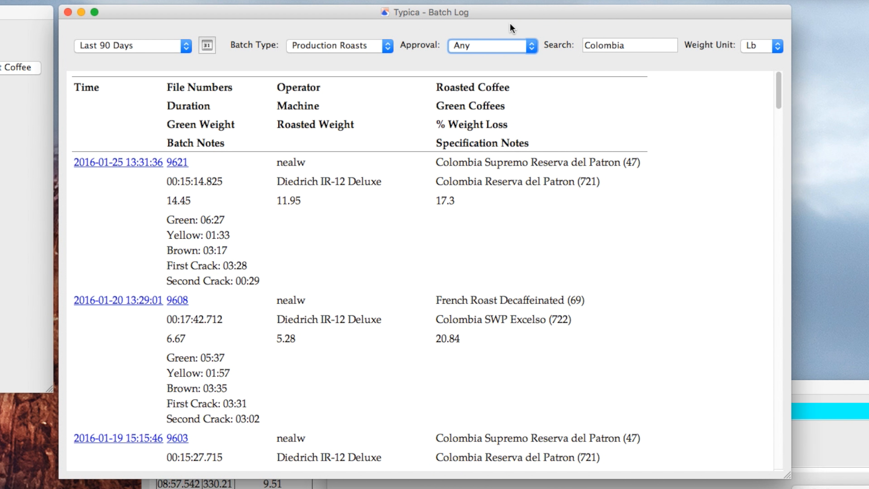
Step: Search the batch log for batch 9460
double_click(644, 46)
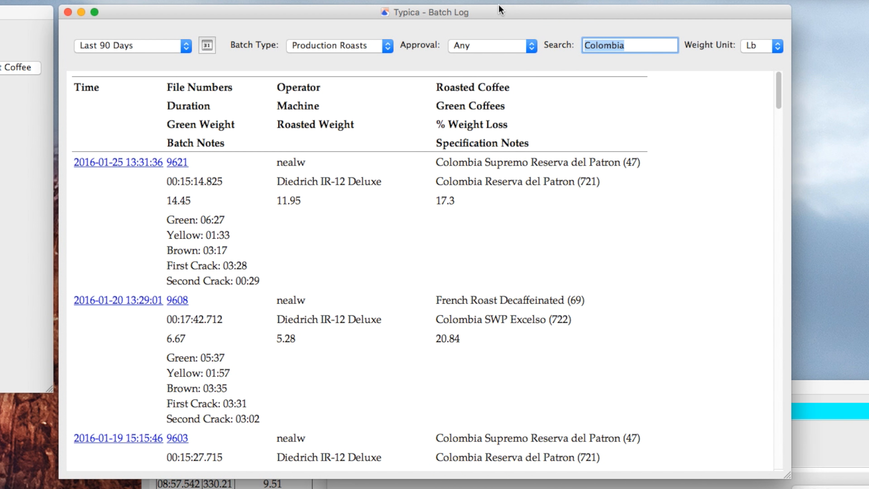
text(9460)
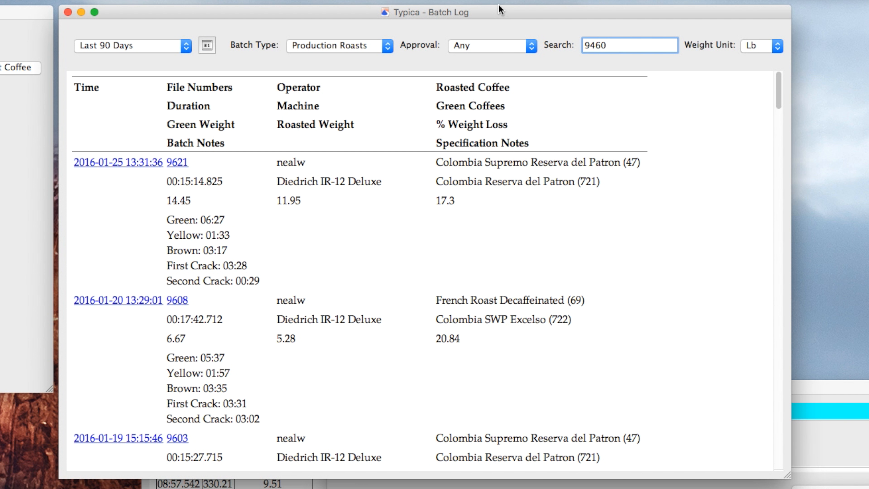
key(Return)
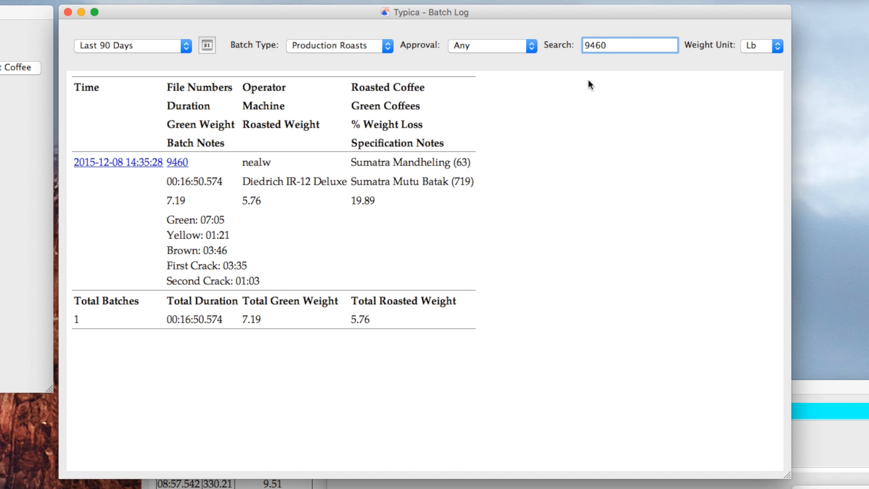
Step: Search the batch log for Mutu Batak and scroll through the matching batches
click(633, 42)
double_click(633, 42)
text(Mutu Batak)
key(Return)
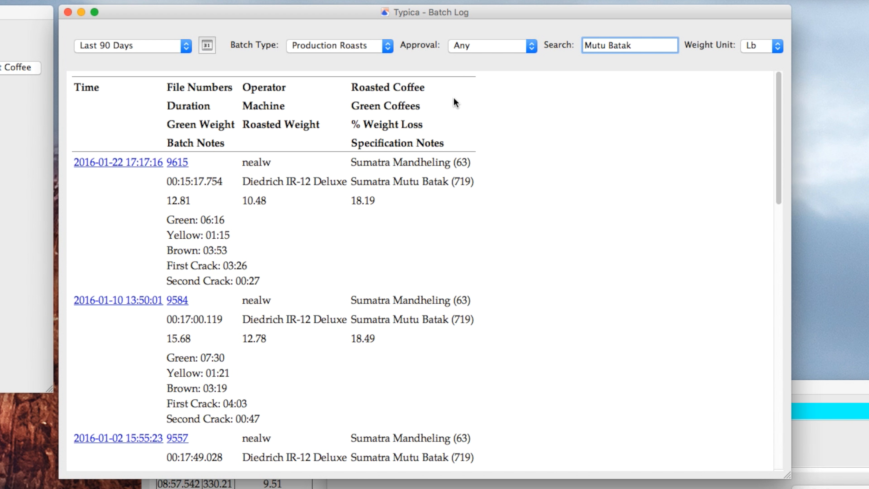
click(454, 110)
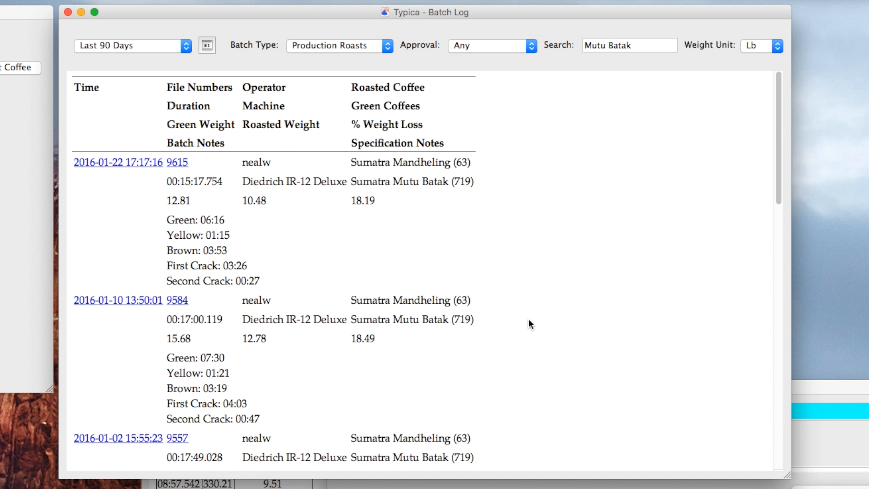
scroll(530, 323, down, 5)
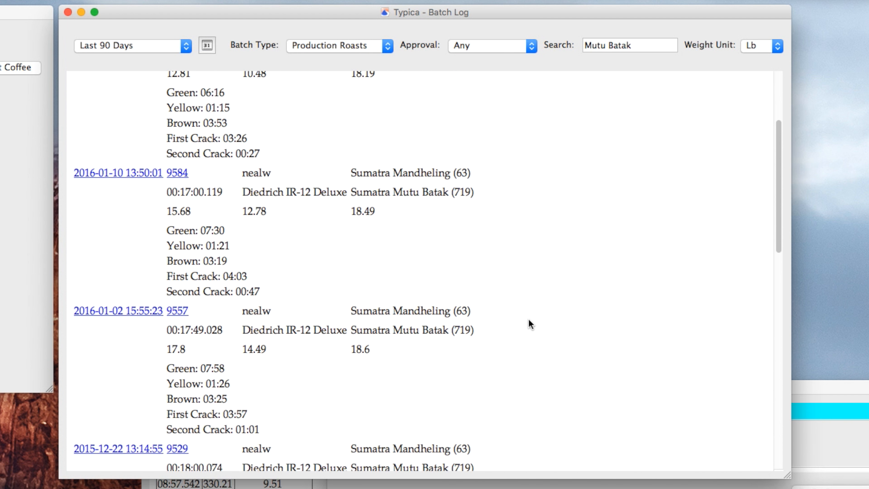
scroll(530, 323, down, 5)
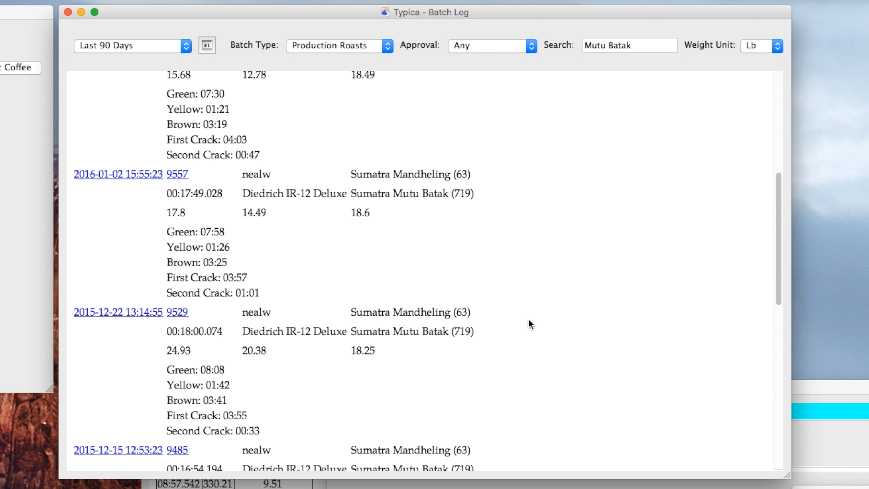
Step: Open the roasting specification editor and select Ethiopian Yirgacheffe as the coffee
scroll(530, 323, down, 3)
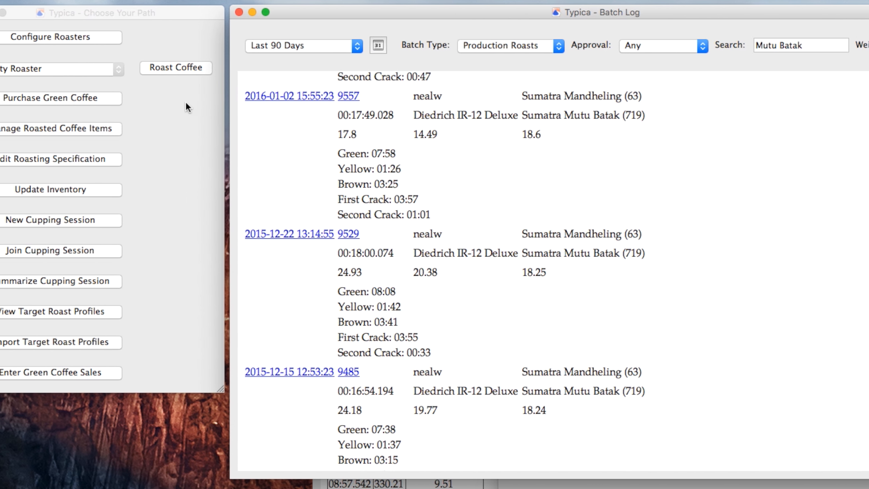
click(158, 26)
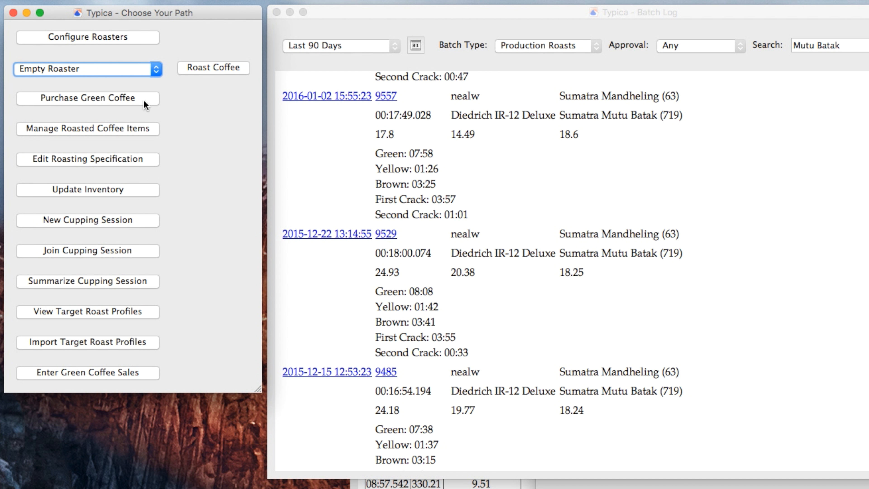
click(112, 161)
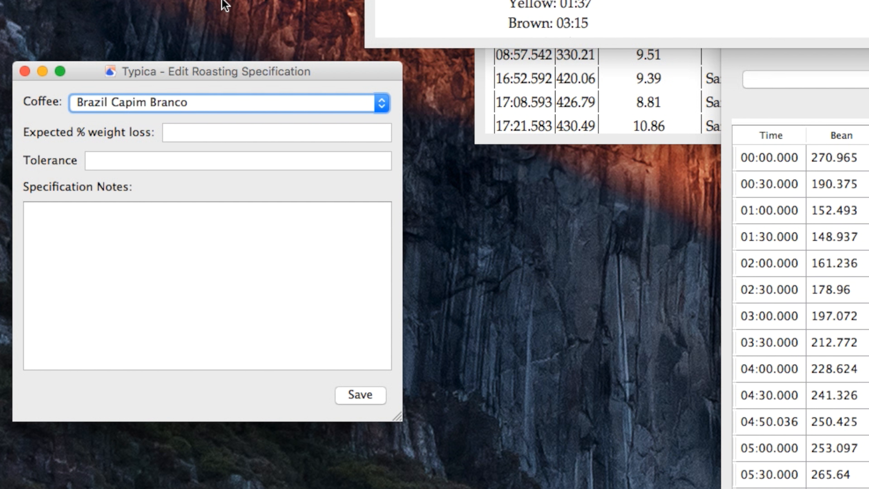
click(228, 108)
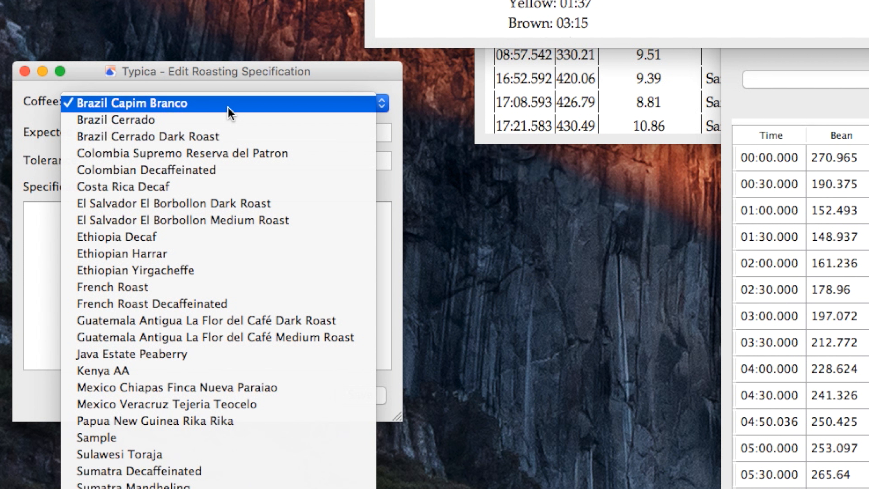
click(190, 270)
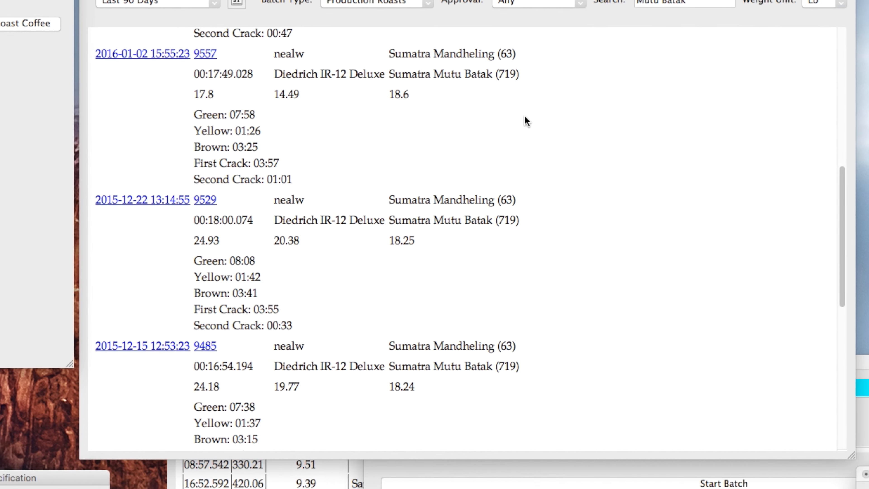
Step: Search the batch log for YirgZ
double_click(693, 1)
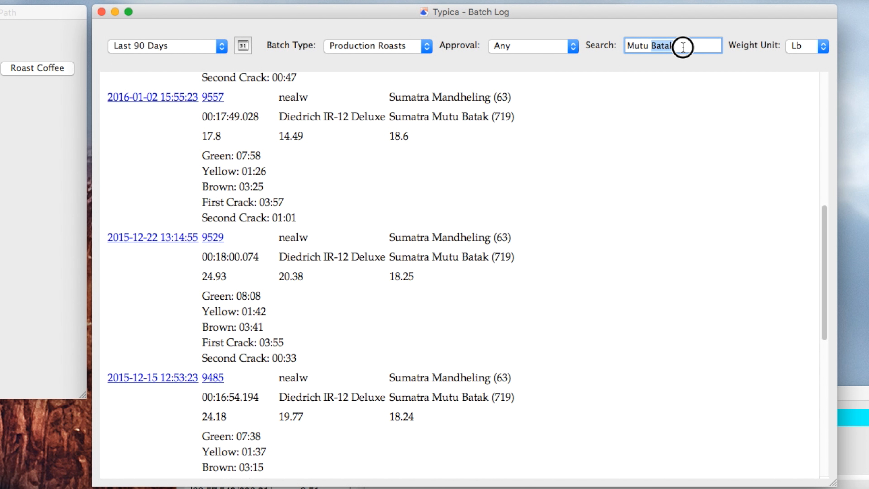
drag(683, 47, 555, 16)
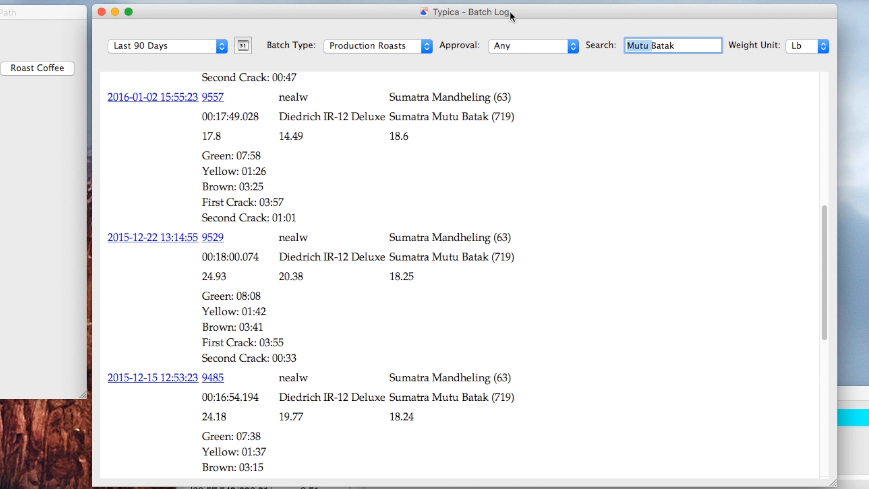
text(YirgZ)
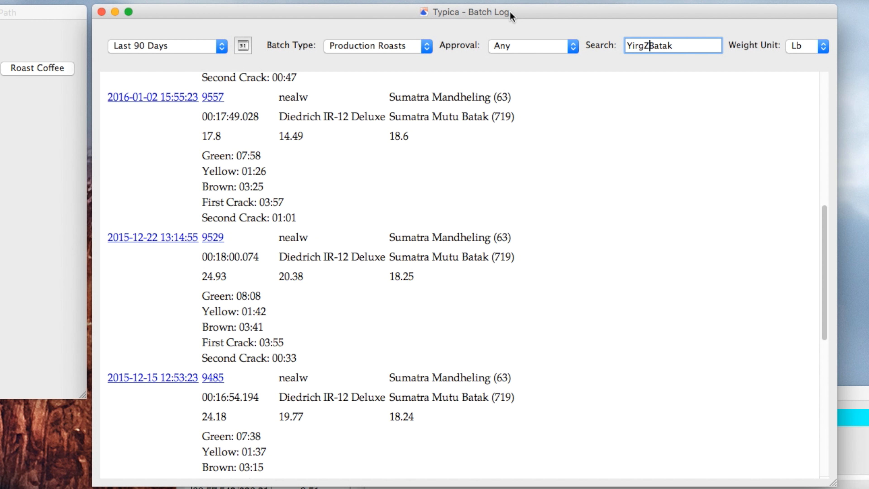
key(shift+Right)
key(shift+Right)
key(shift+Right)
key(shift+Right)
key(shift+Right)
key(BackSpace)
key(Return)
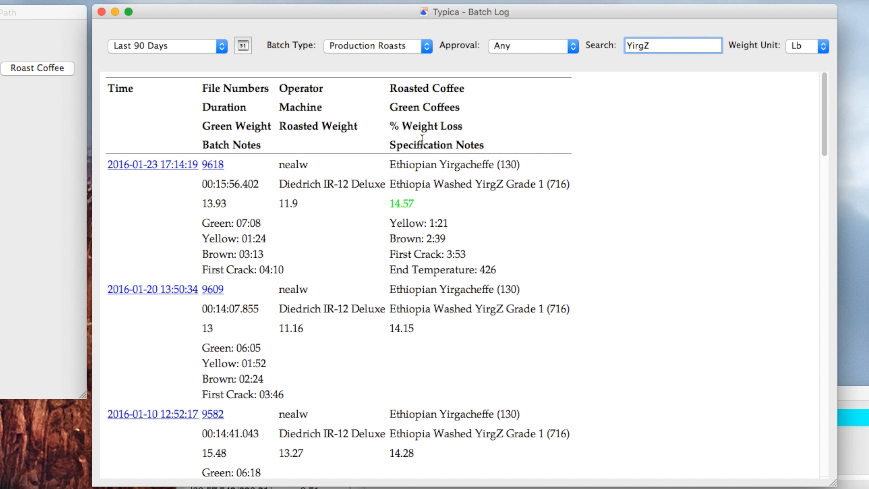
Step: Scroll through the matching YirgZ batches and their weight loss figures
click(549, 227)
scroll(550, 226, down, 5)
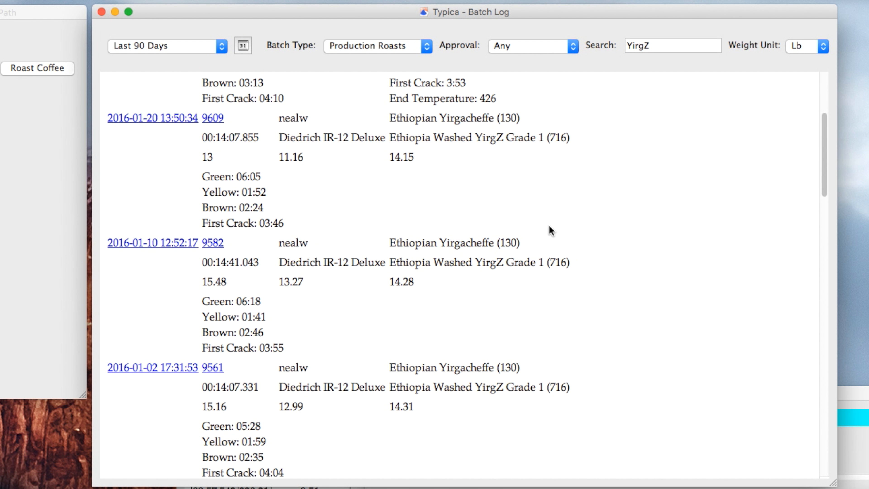
scroll(550, 230, down, 4)
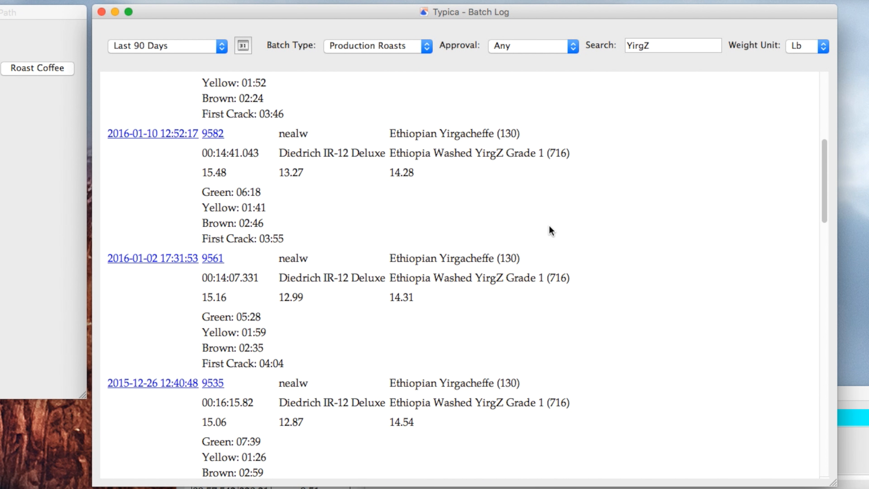
scroll(550, 230, down, 4)
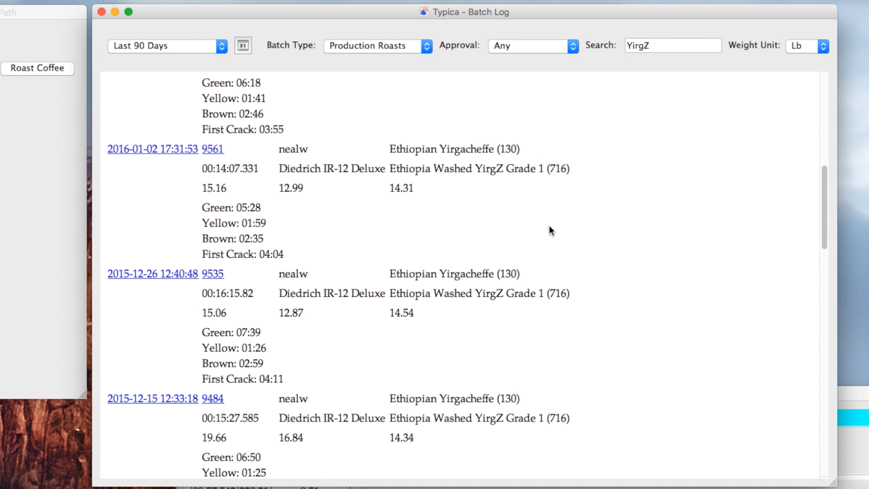
scroll(550, 230, down, 2)
scroll(550, 230, up, 14)
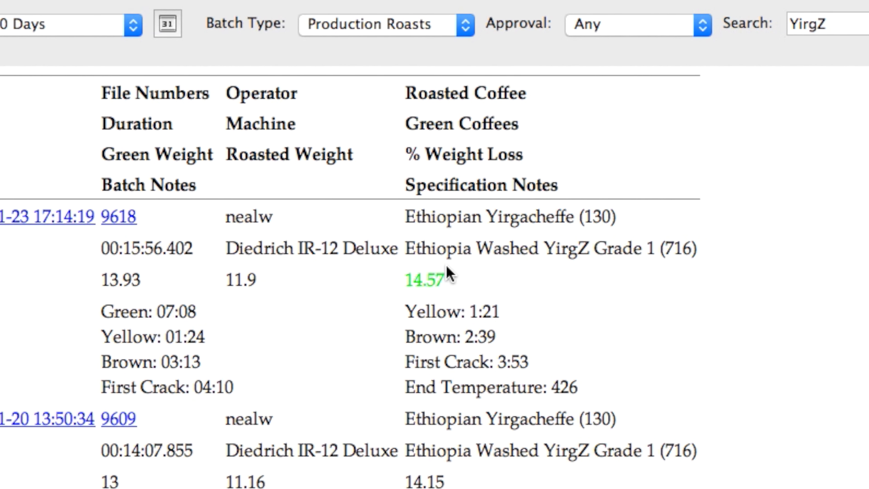
mouse_move(441, 269)
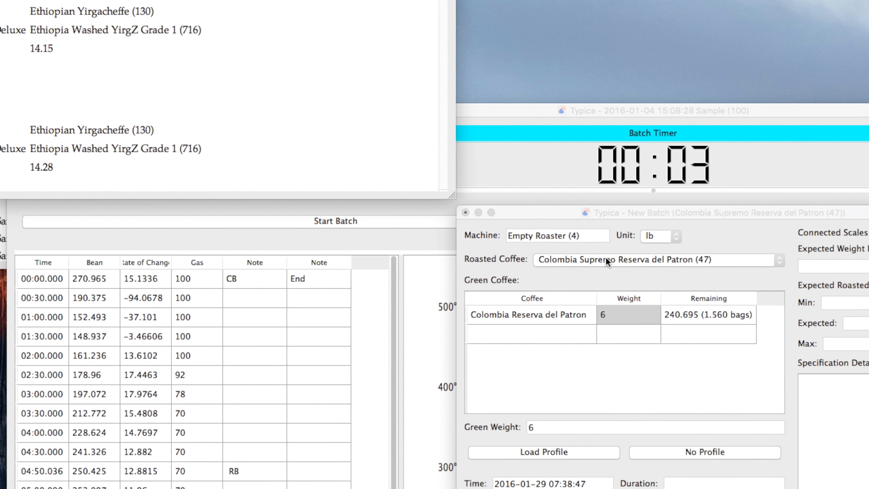
Step: Set the new batch's roasted coffee to Ethiopian Yirgacheffe (130) and enter a green coffee weight of 40 lb
click(605, 259)
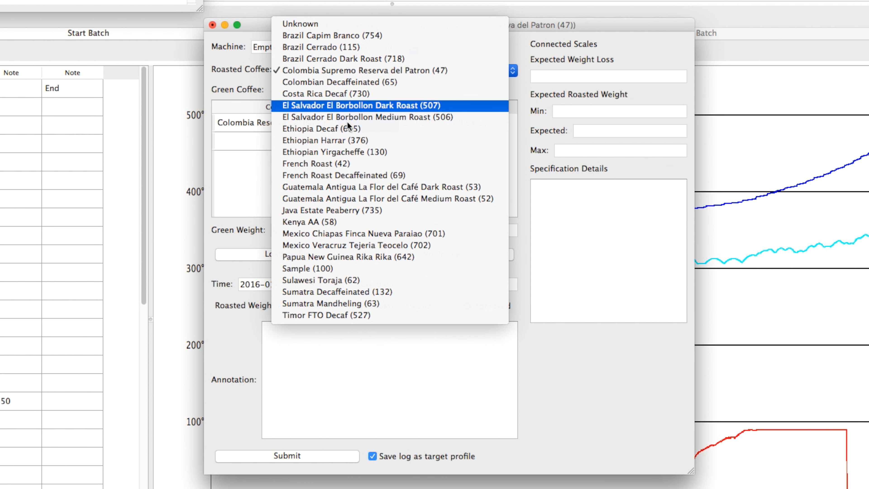
click(340, 152)
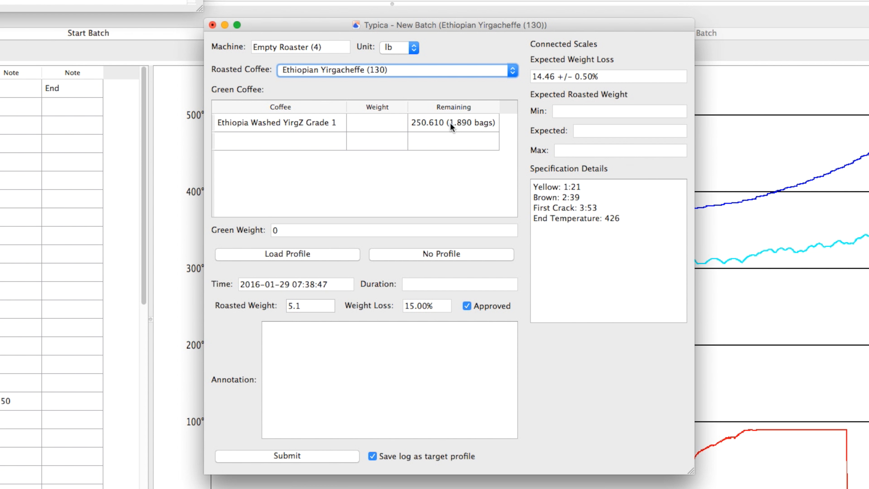
click(372, 129)
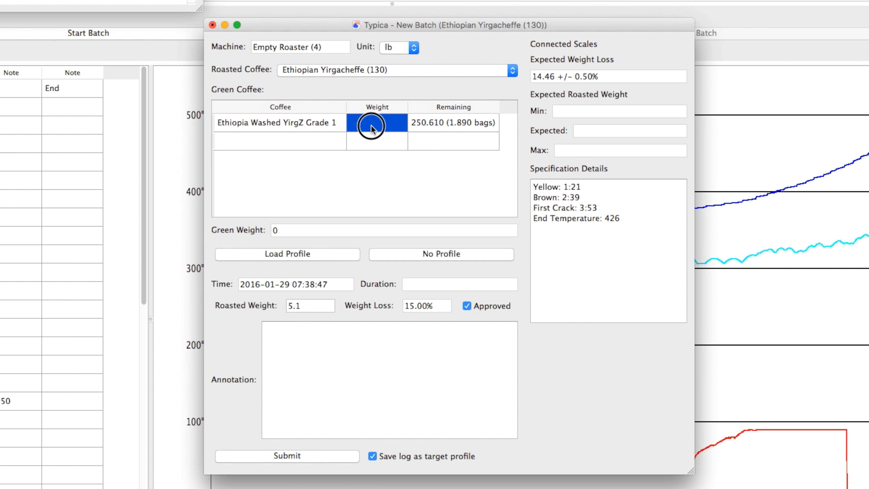
click(372, 127)
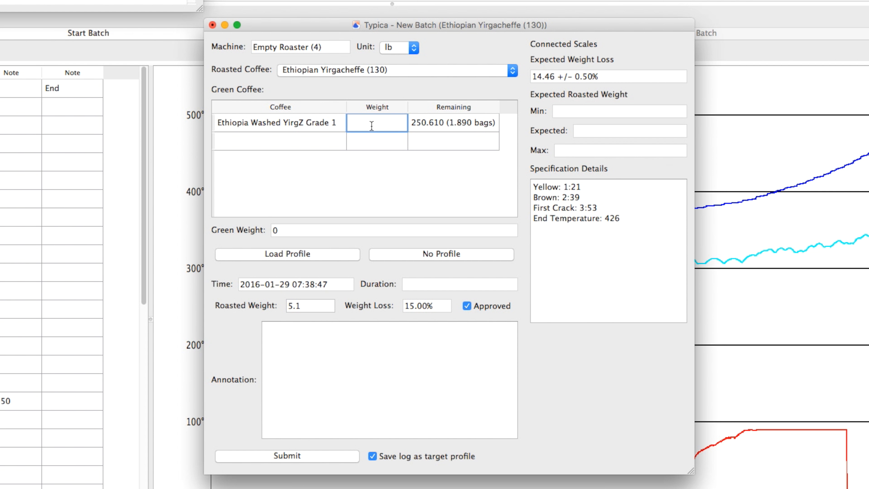
text(40)
key(Tab)
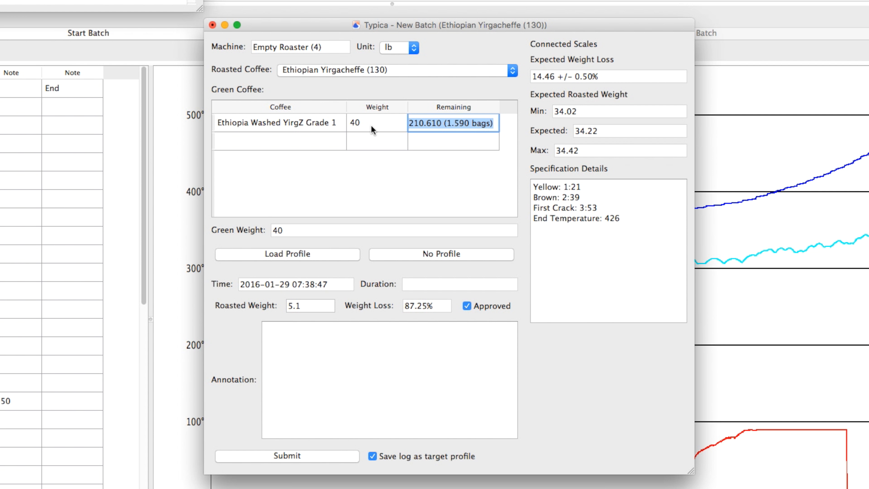
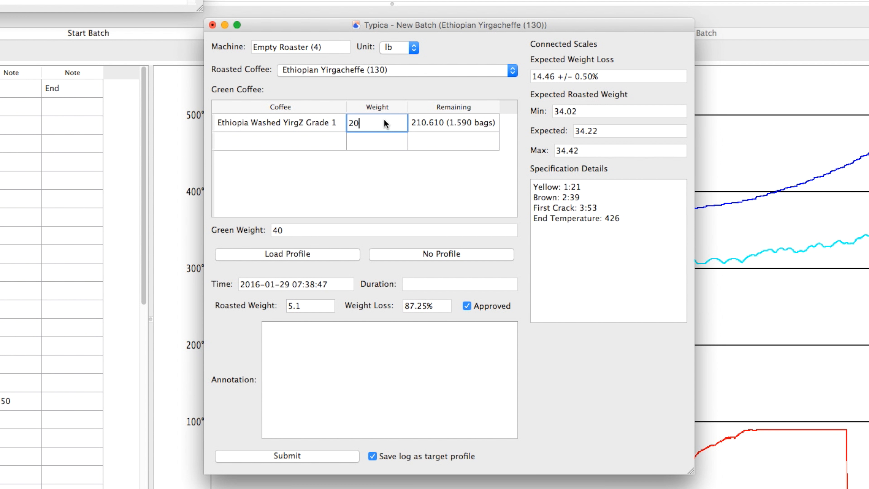
Step: Commit a weight of 20 lb for the Ethiopia Washed YirgZ Grade 1 green coffee row
key(Tab)
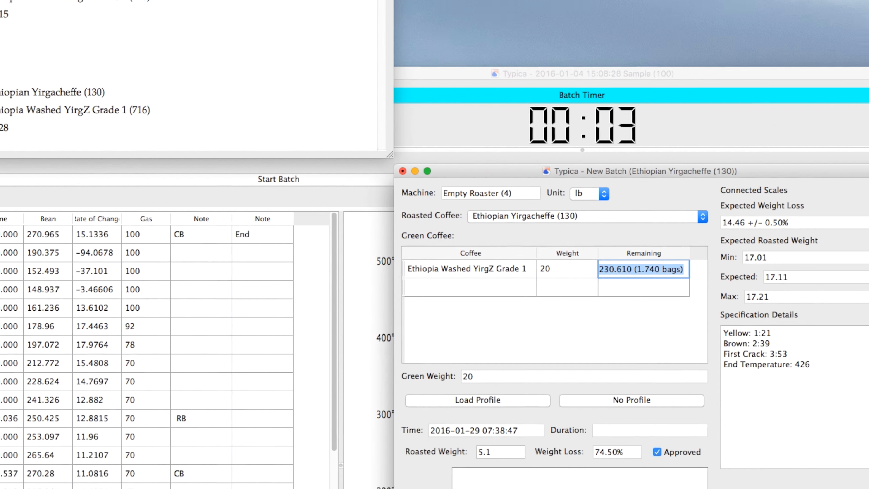
Step: Open the roaster configuration and inspect the Empty Roaster's maximum batch size and its unit options
key(super+comma)
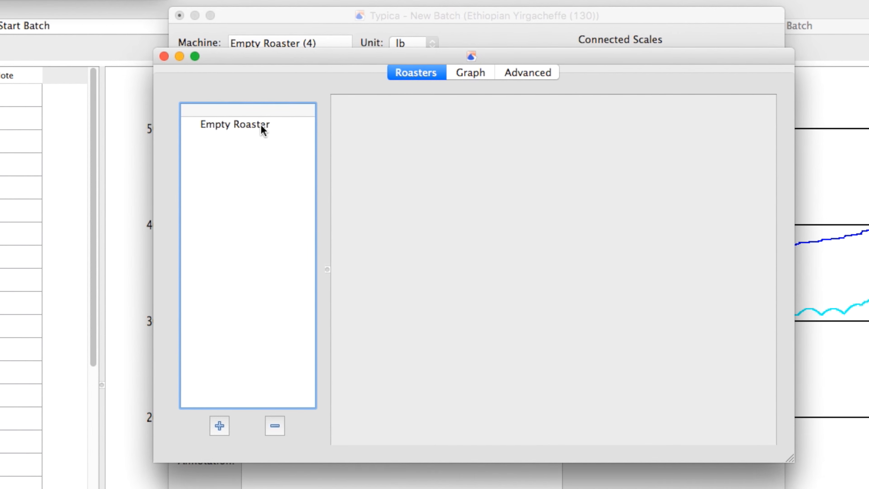
click(286, 151)
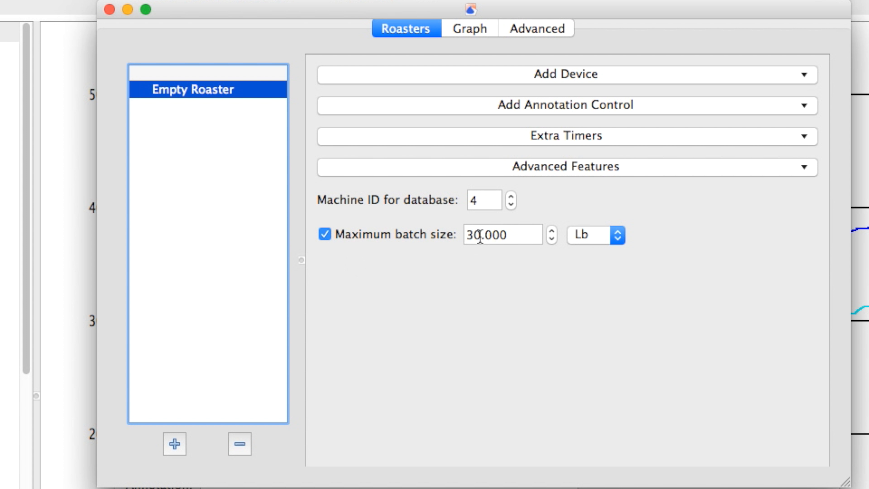
click(596, 240)
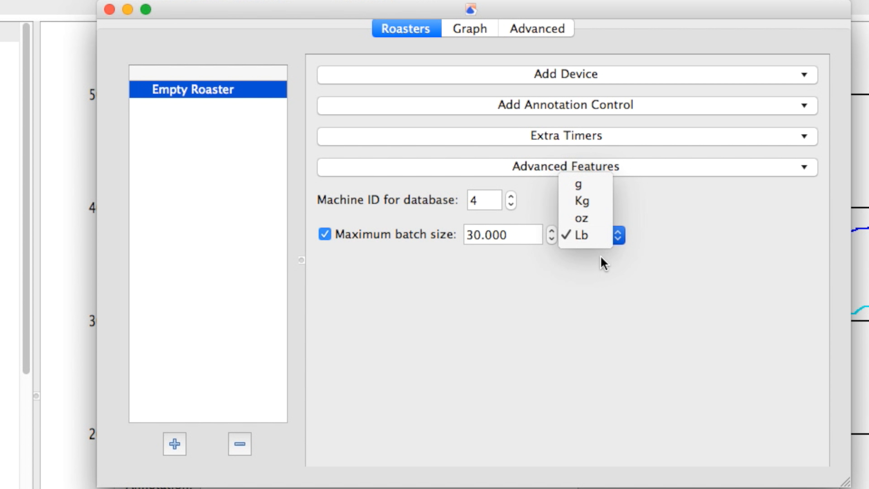
click(621, 269)
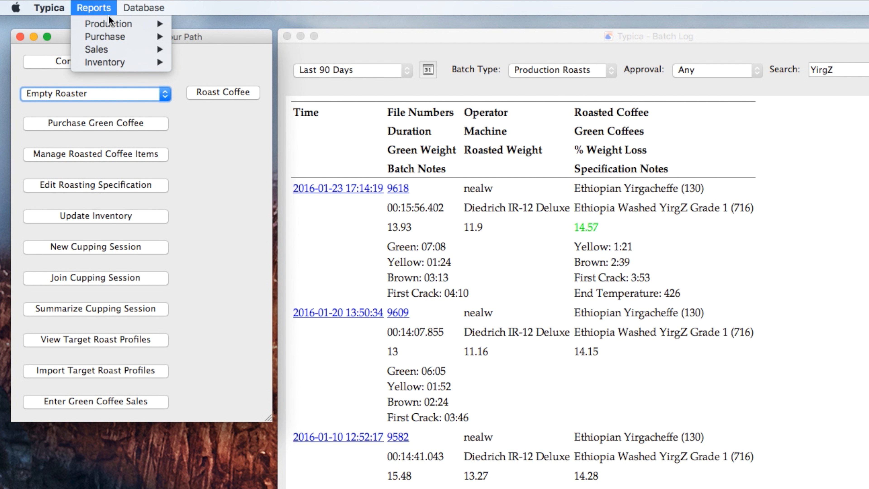
Step: Open the purchase invoices report and review its date range and vendor filters
mouse_move(130, 39)
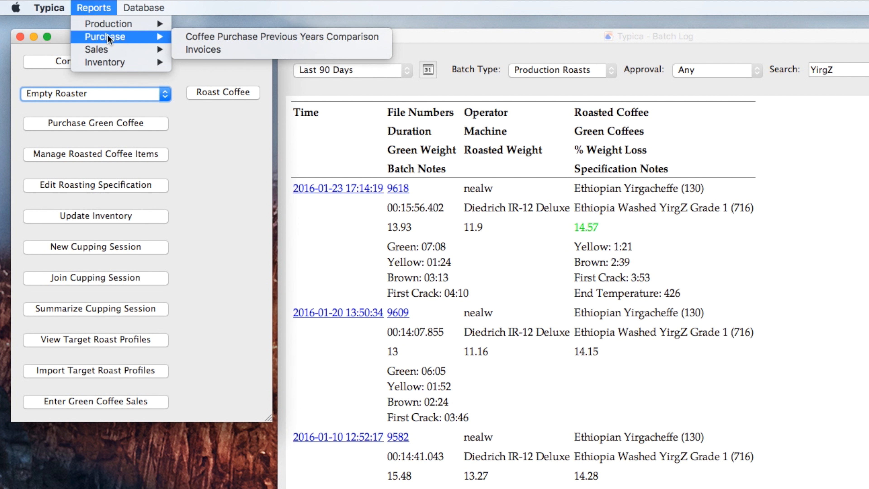
click(209, 51)
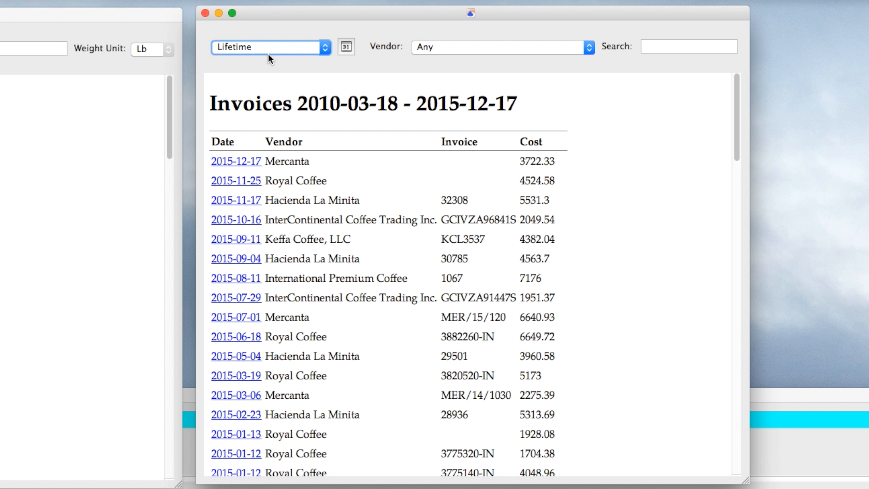
click(291, 52)
click(394, 20)
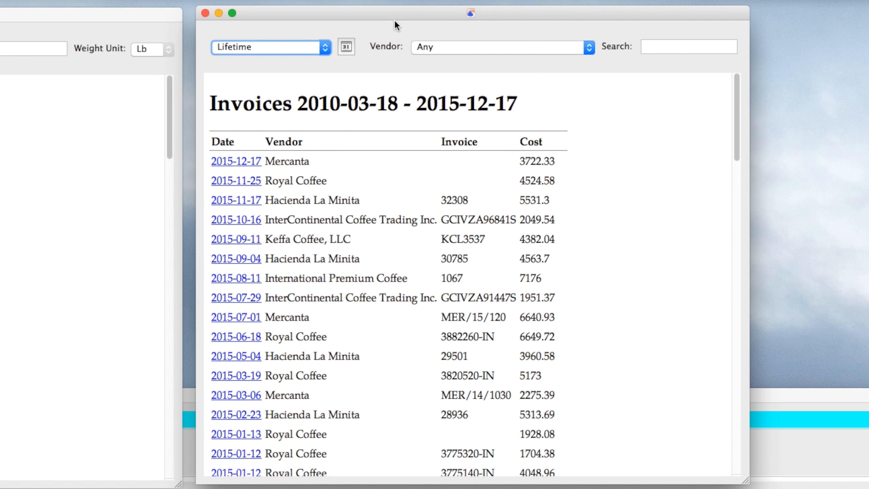
click(427, 47)
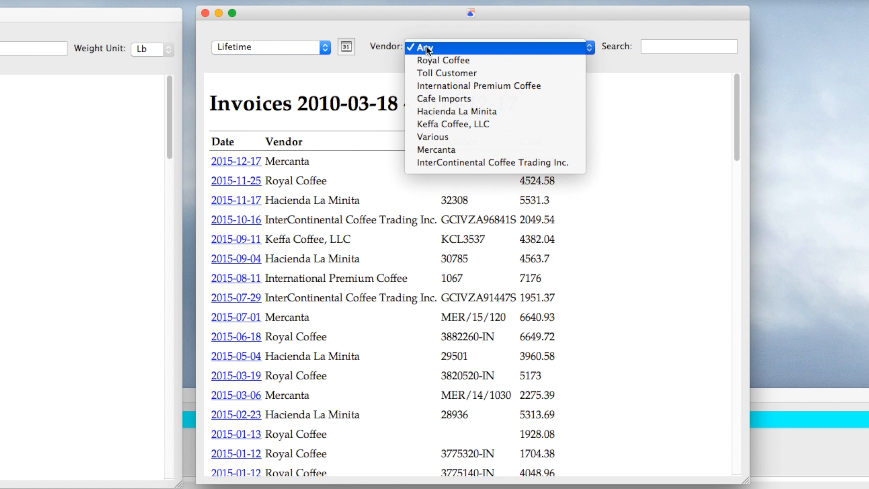
click(434, 31)
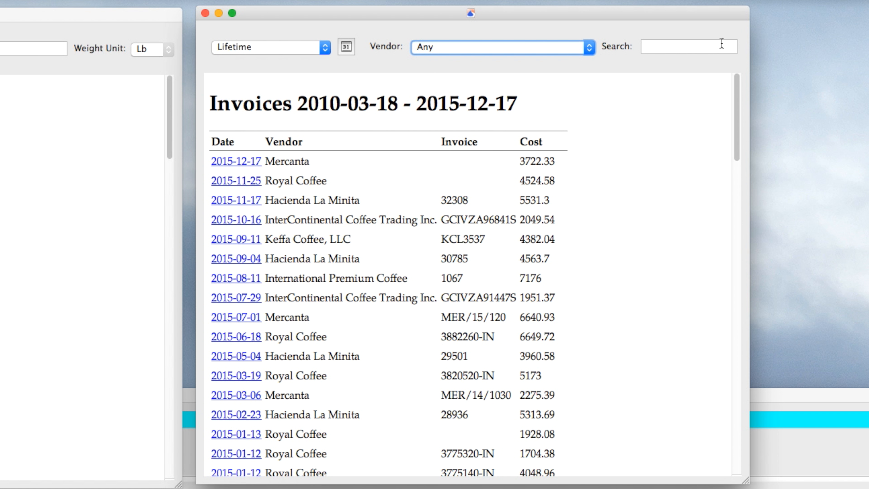
click(710, 45)
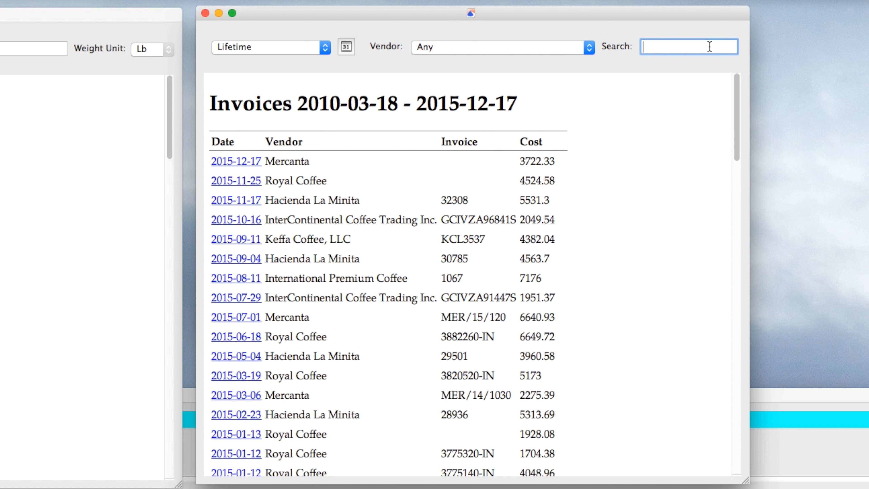
Step: Filter the invoices report to Last Year and search it for Fair Trade
click(275, 47)
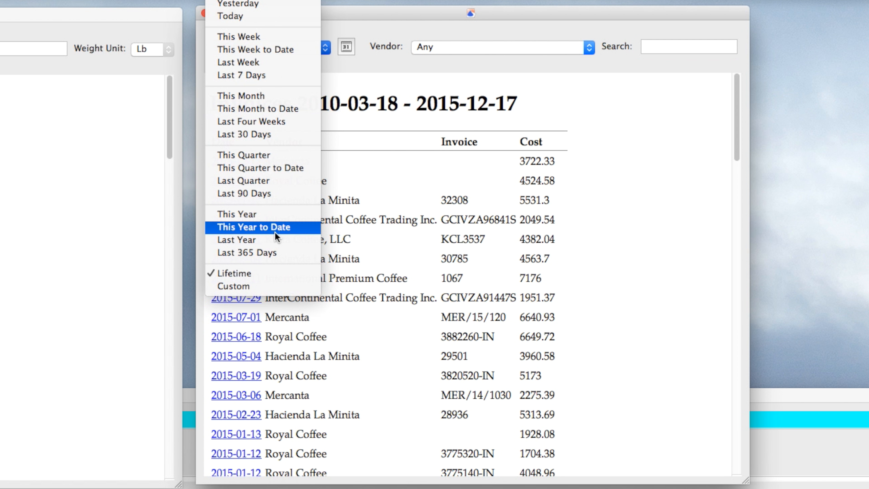
click(265, 242)
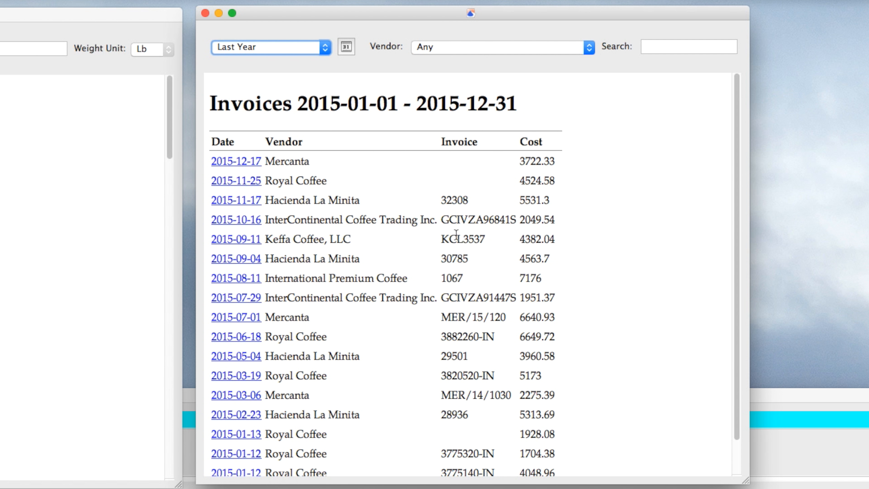
click(649, 52)
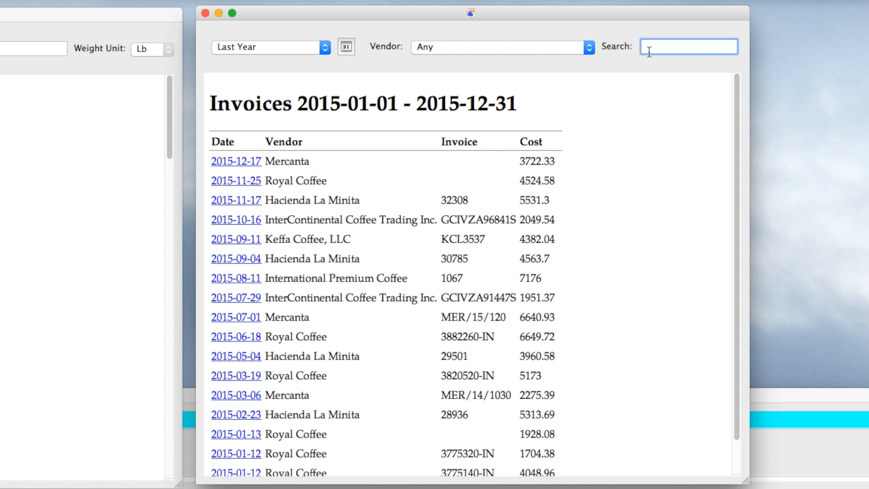
text(Fair Trade)
key(Return)
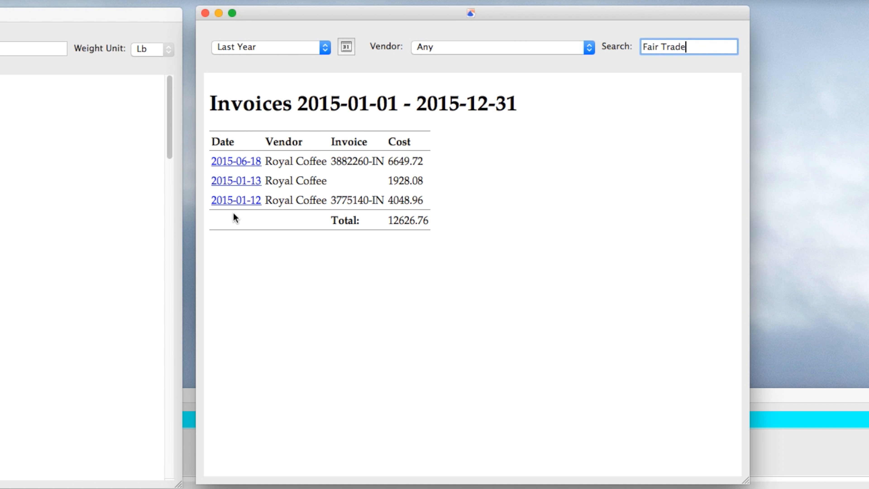
click(221, 203)
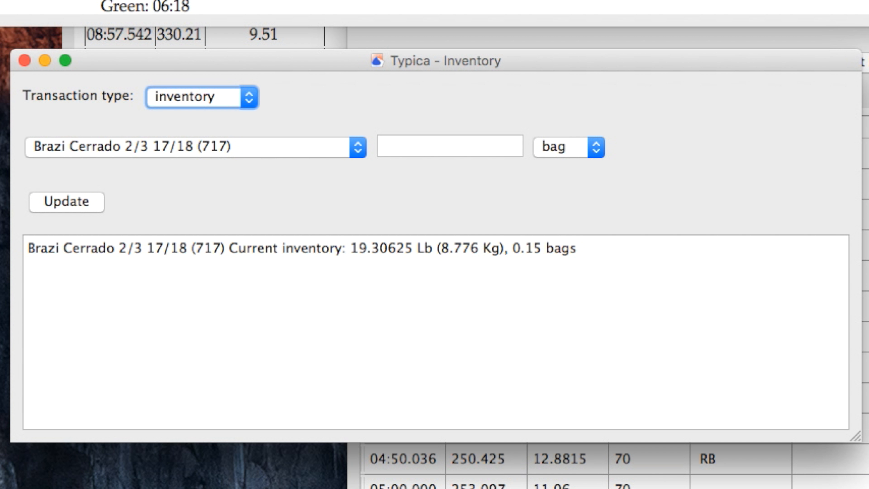
Step: Set up an inventory loss transaction of 15 Lb for Brazi Cerrado 2/3 17/18 (717)
click(193, 97)
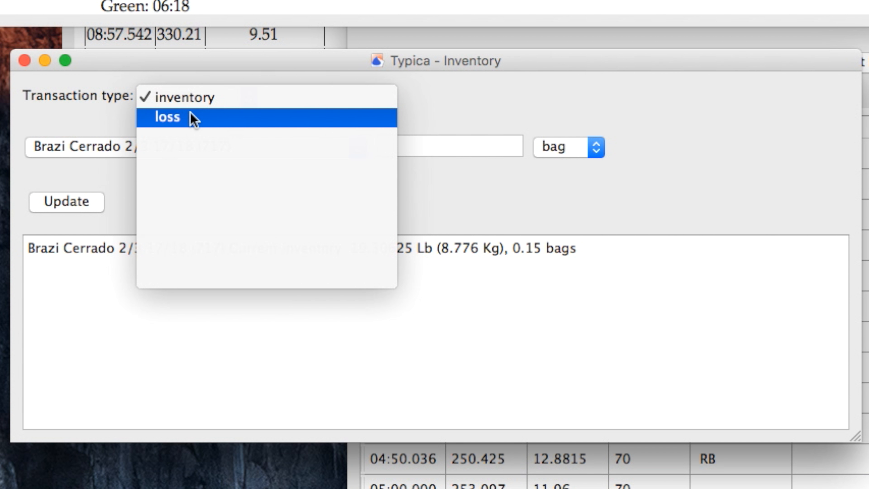
click(194, 118)
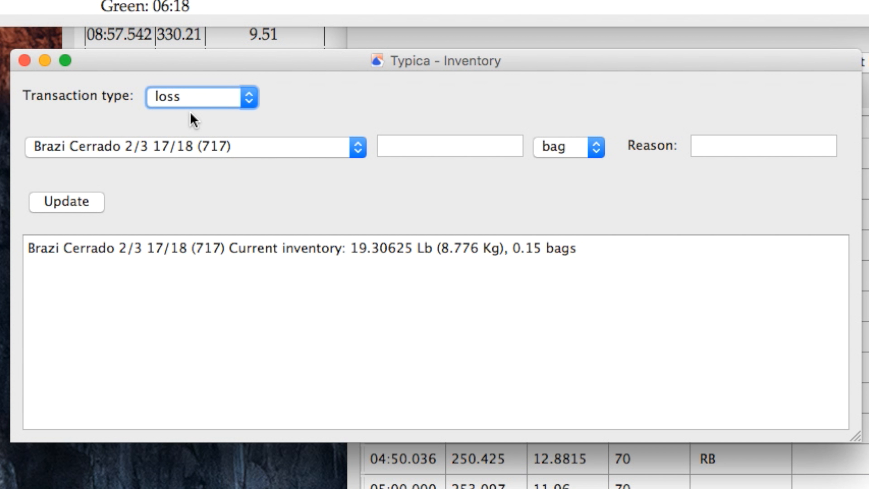
click(430, 144)
text(15)
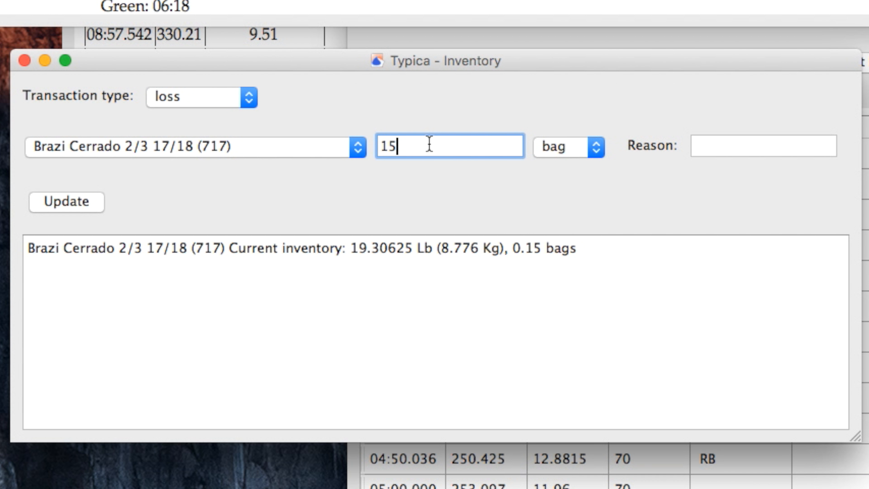
click(563, 148)
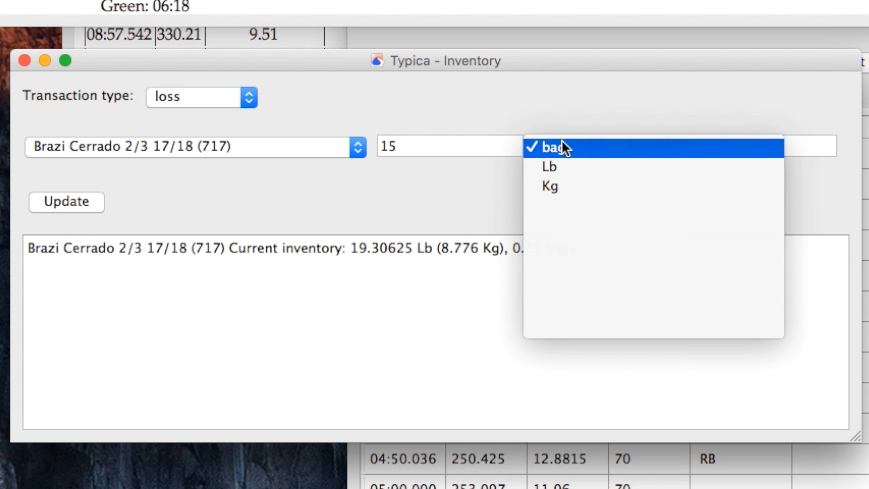
click(560, 168)
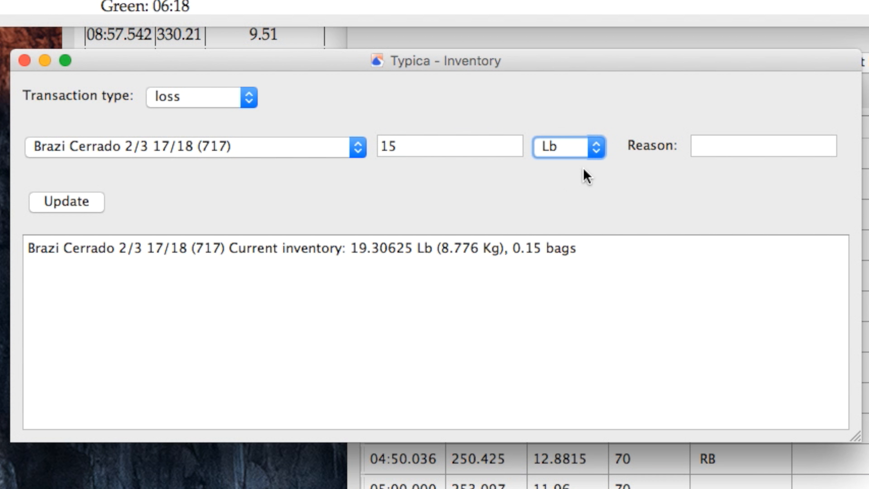
Step: Enter the loss reason "poured coffee on floor instead of into roaster"
click(726, 145)
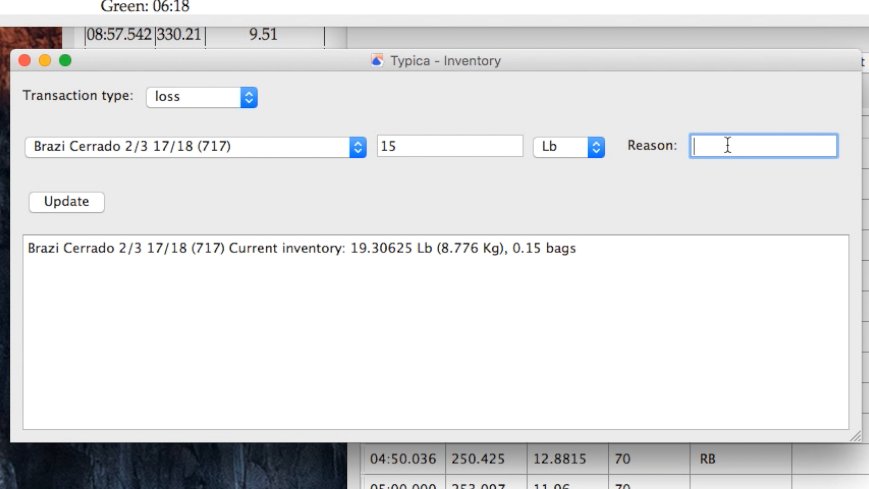
text(poured coffee )
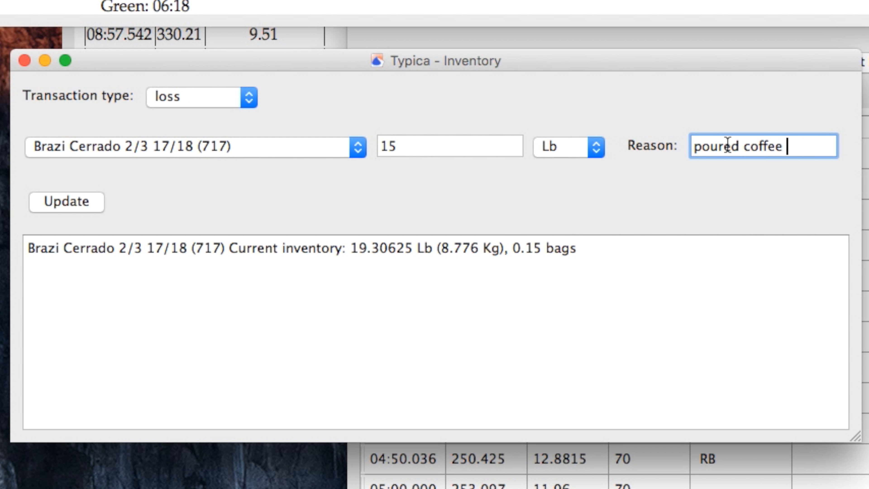
text(on floo)
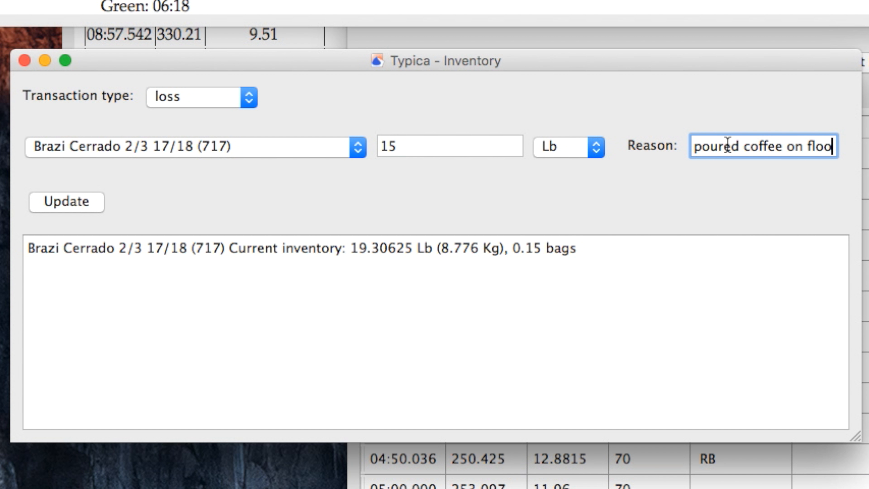
text(r instead of)
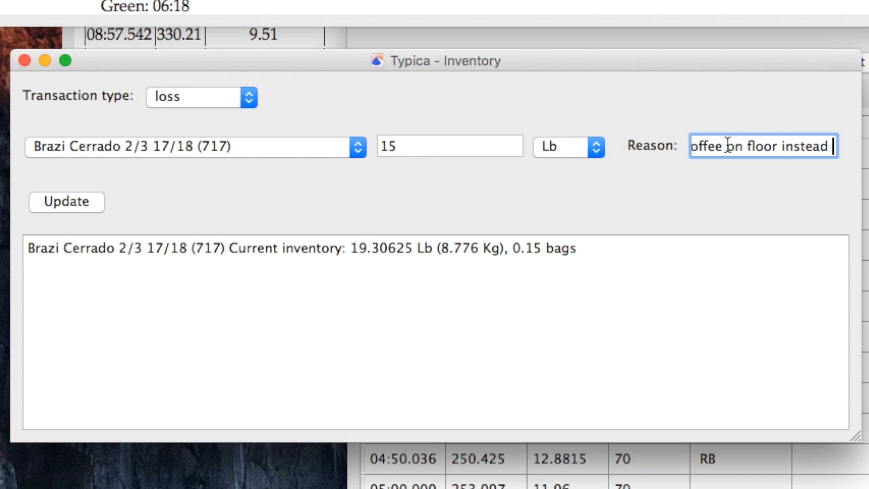
text(into roaster)
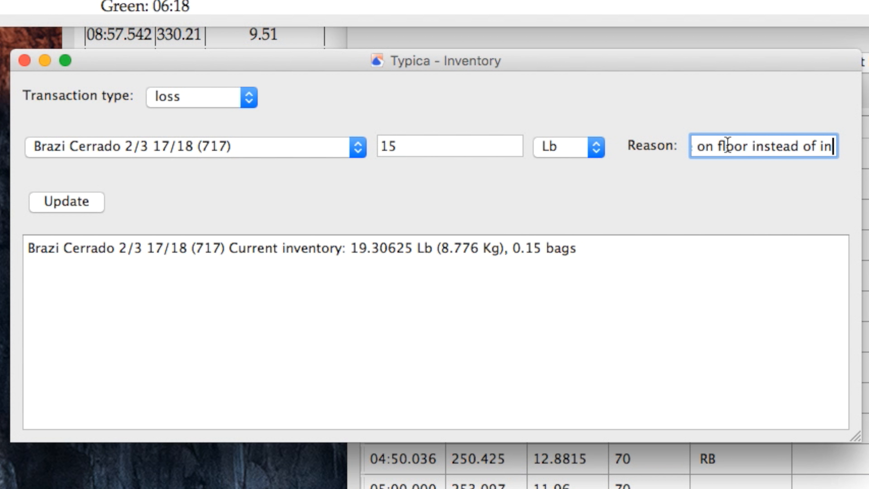
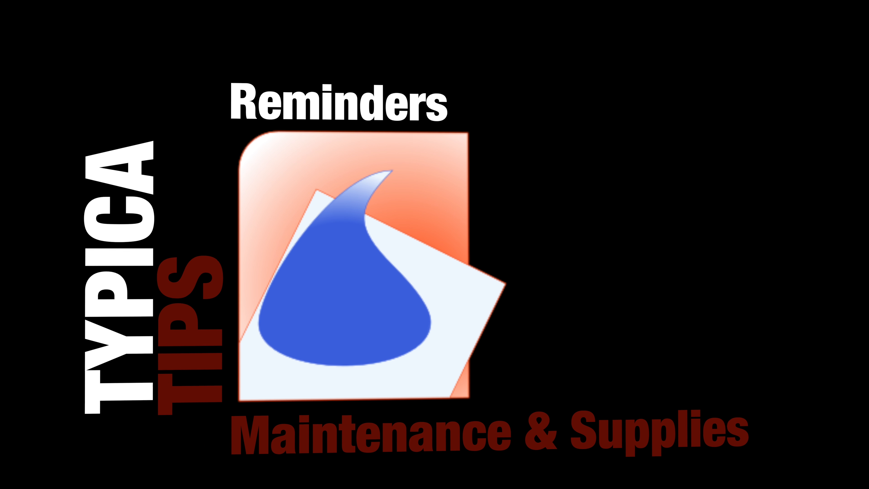
Step: Open the Reminders production report
click(129, 7)
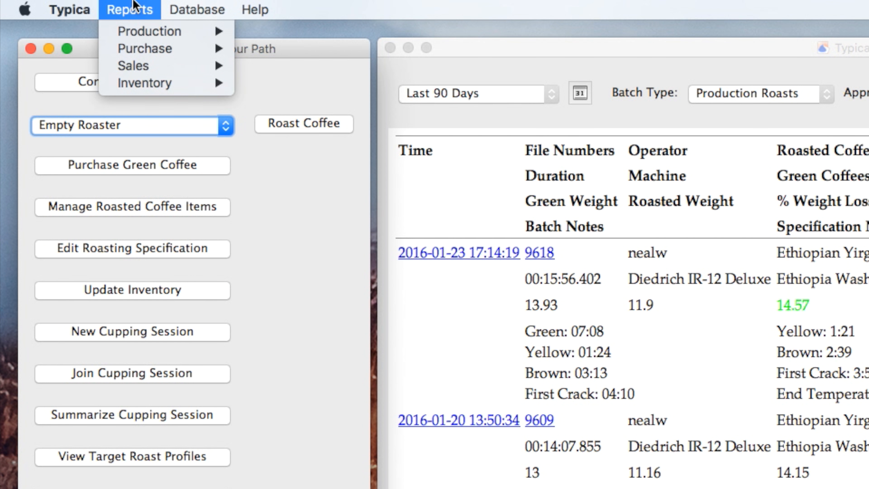
mouse_move(159, 32)
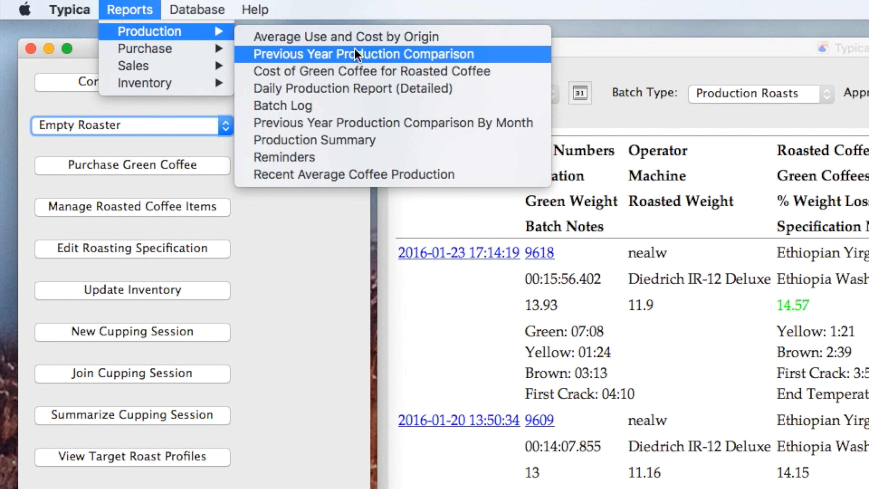
click(309, 159)
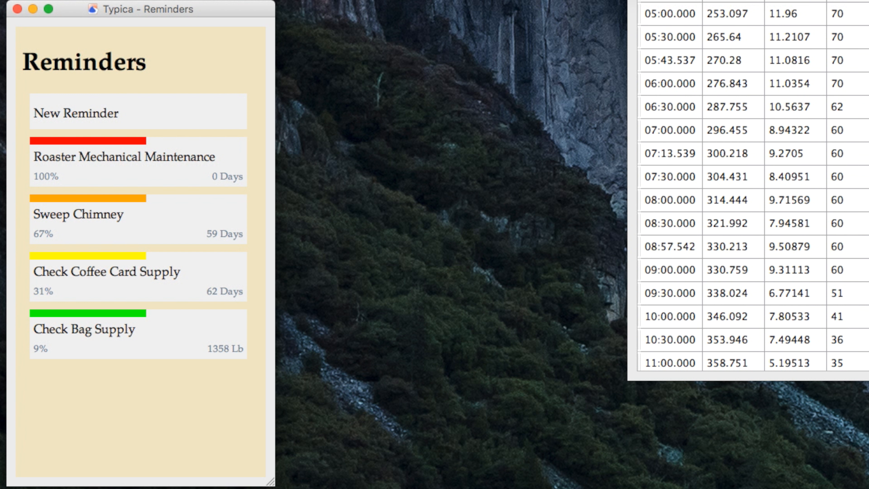
Step: Create a new reminder named "Do the thing" with a Roasted Coffee Production condition of 1000 Lb
click(155, 121)
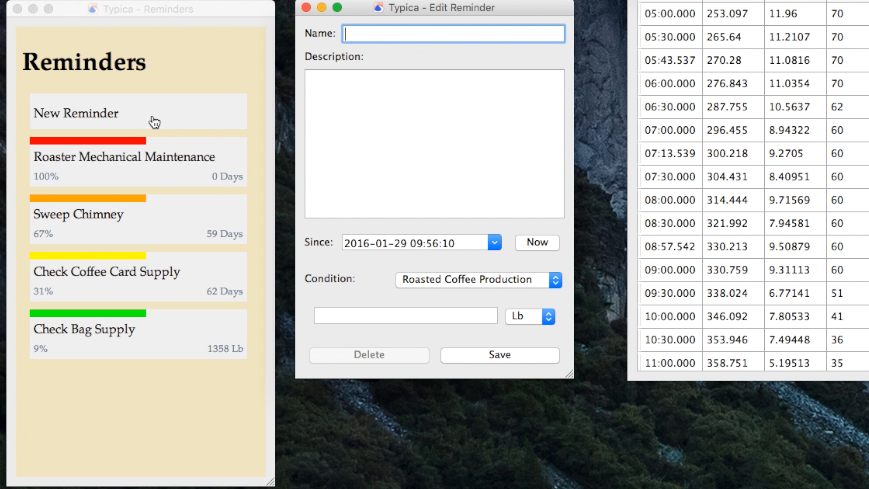
text(Do the thing)
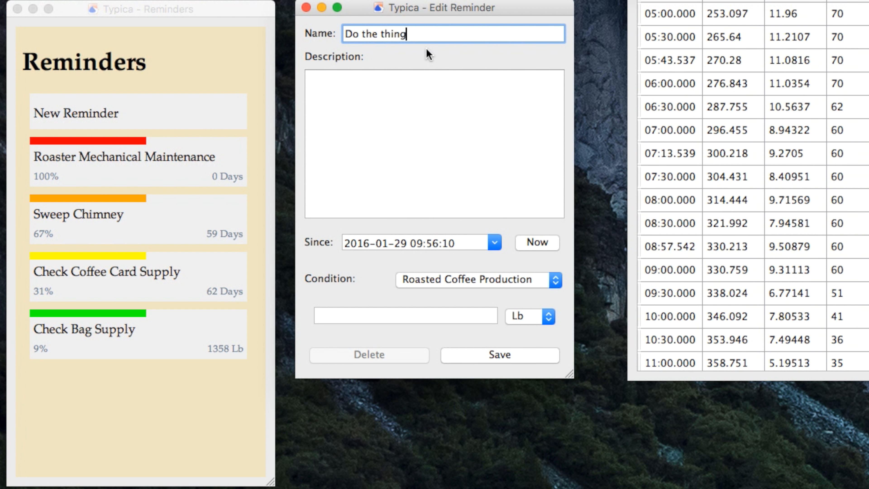
click(390, 127)
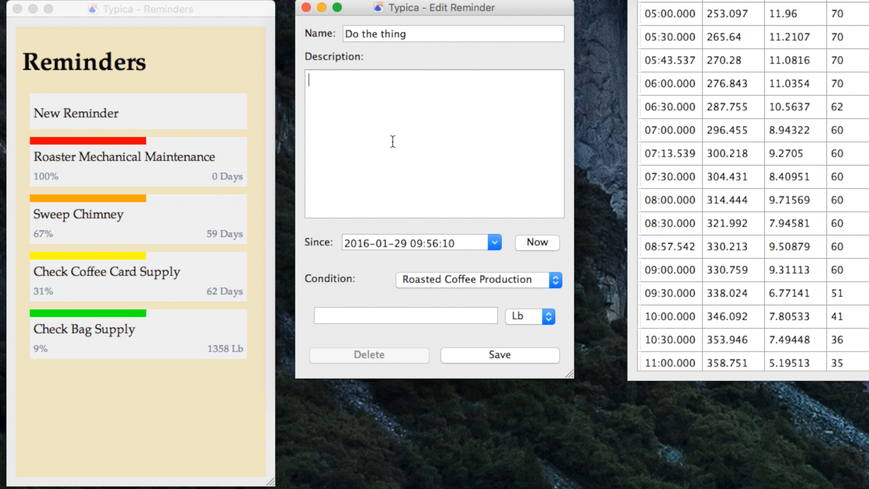
click(452, 280)
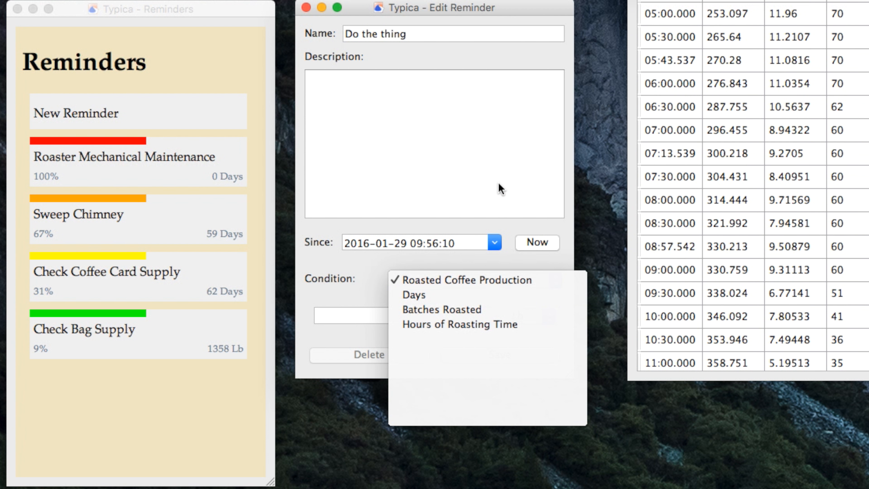
click(494, 159)
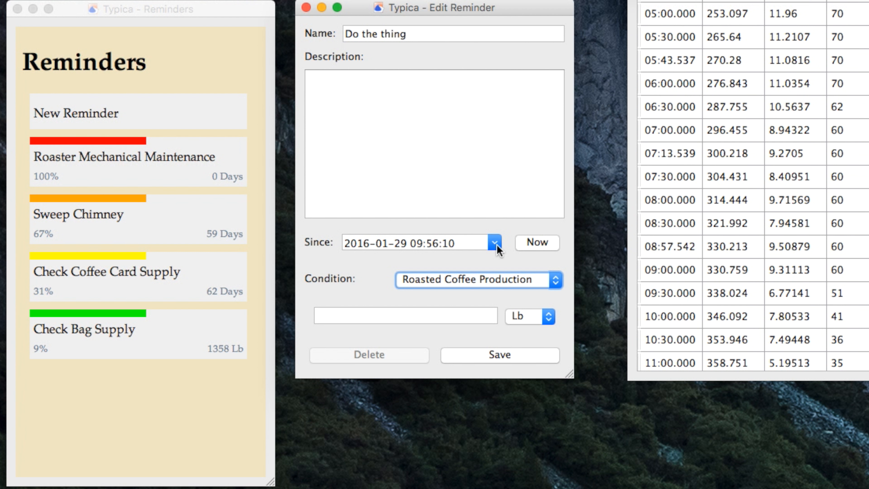
click(431, 321)
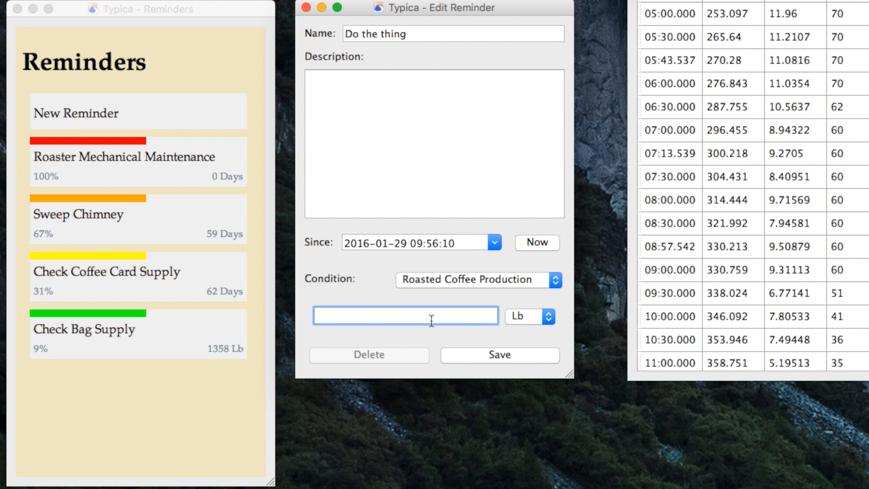
text(1000)
Step: Set the reminder's Since date to 2016-01-13 and save it
click(462, 243)
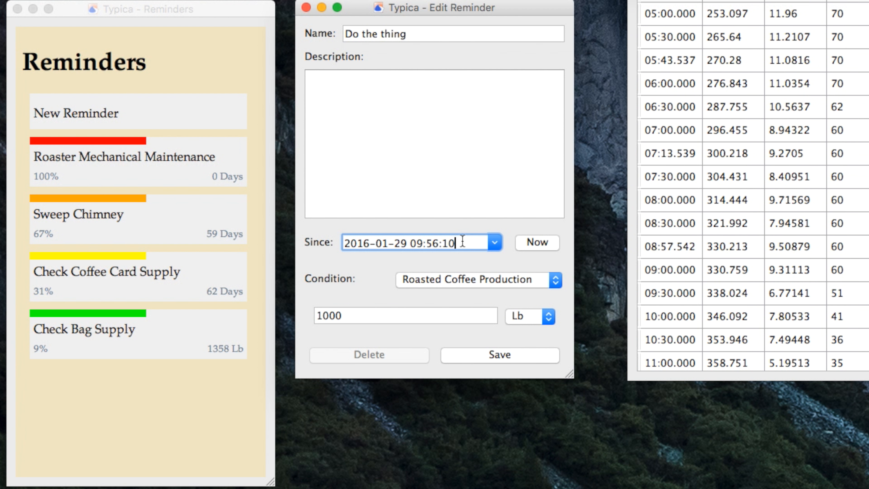
click(495, 242)
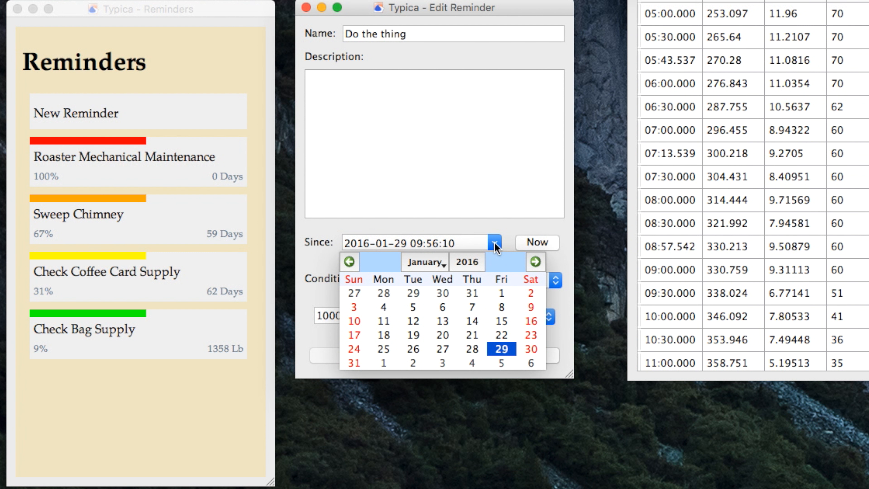
click(446, 322)
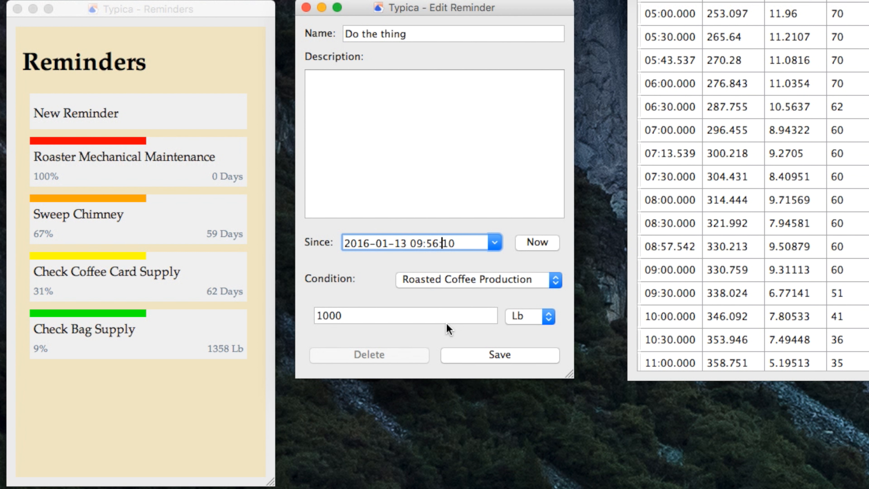
click(491, 360)
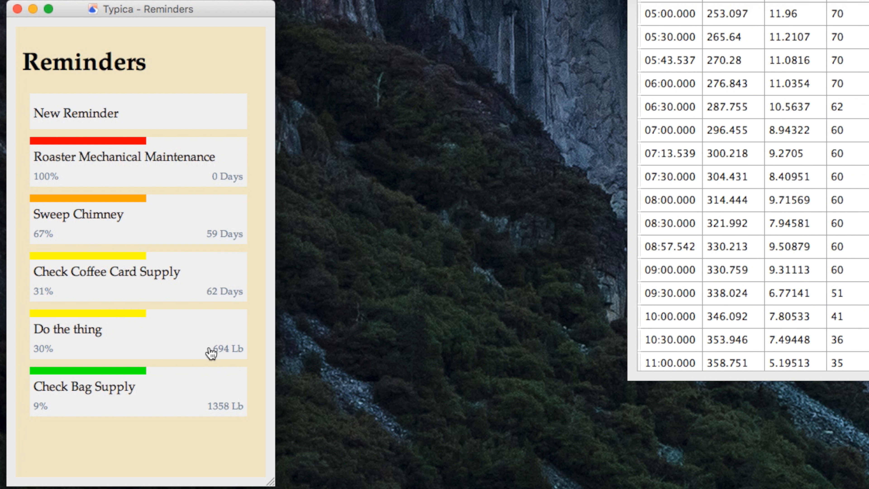
Step: Reset the "Do the thing" reminder's Since date to now and save it
click(167, 341)
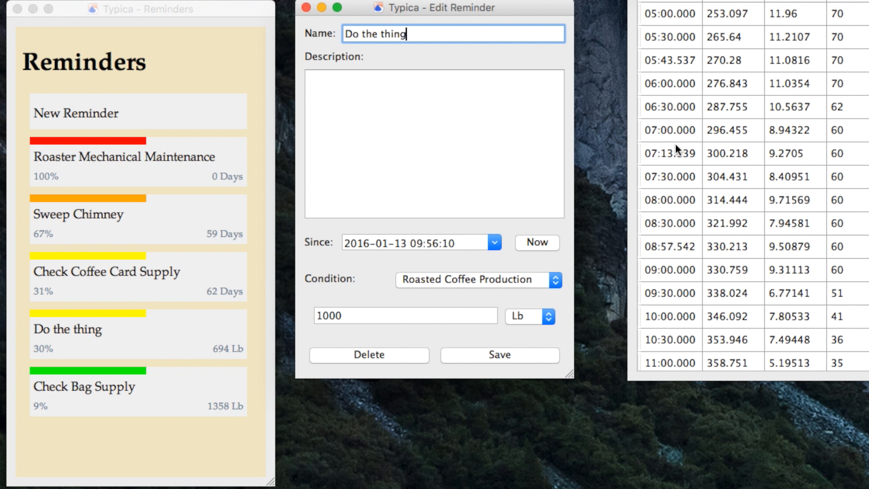
click(530, 243)
click(498, 365)
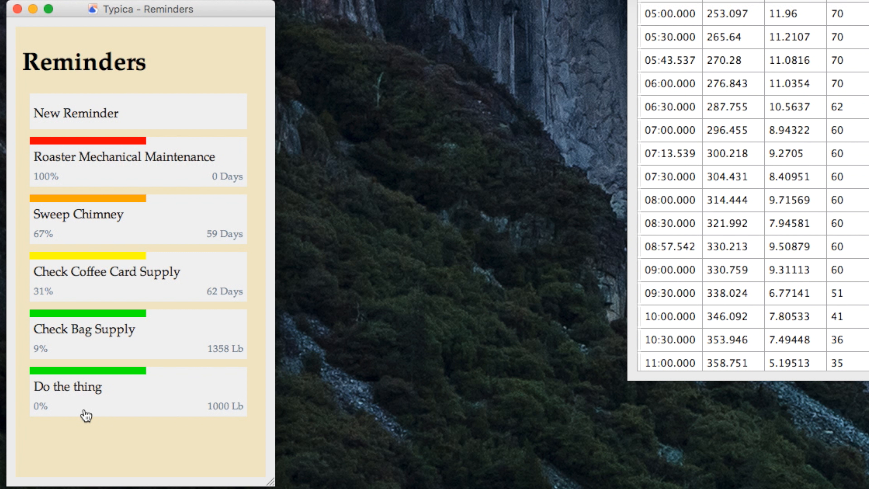
Step: Delete the "Do the thing" reminder
click(190, 395)
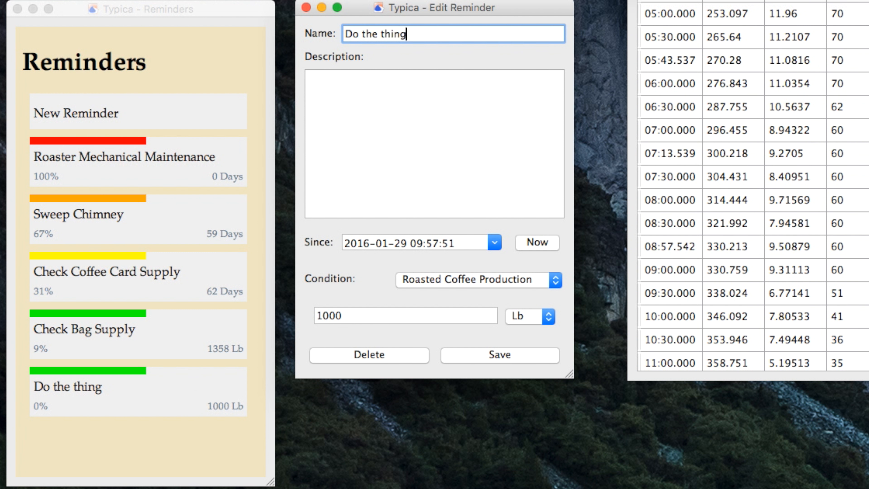
click(345, 352)
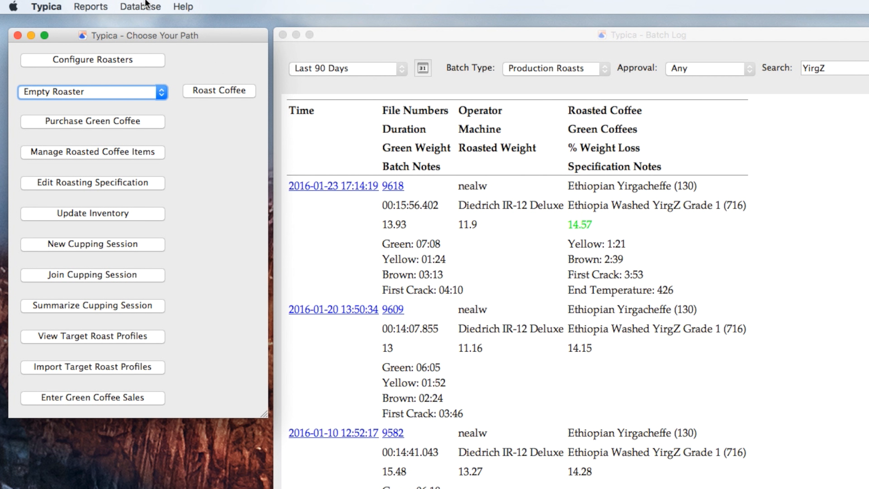
Step: Open the Recent Average Coffee Production report
click(82, 6)
mouse_move(92, 25)
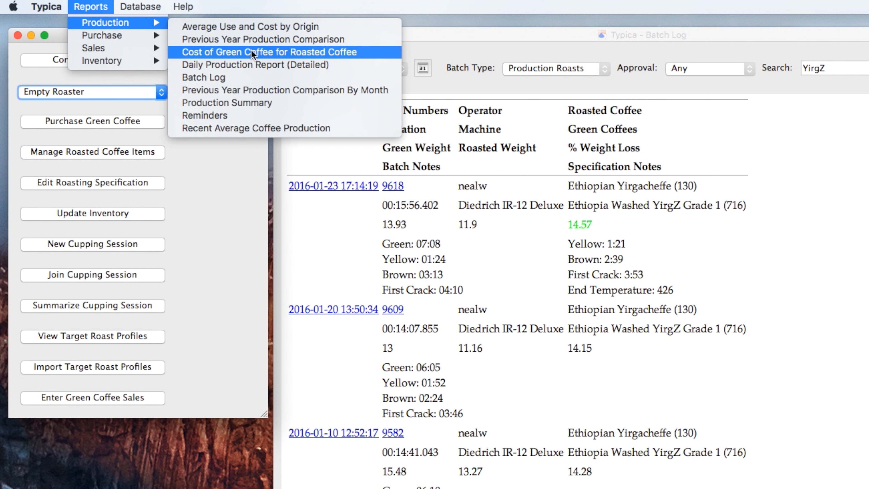
click(267, 131)
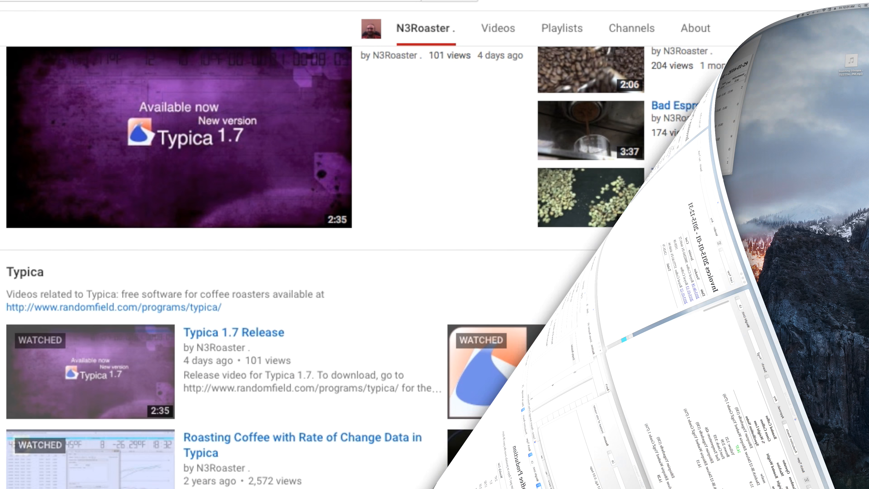
Step: Scroll through the video sections of the N3Roaster YouTube channel page in the browser
scroll(435, 274, down, 3)
scroll(435, 268, down, 5)
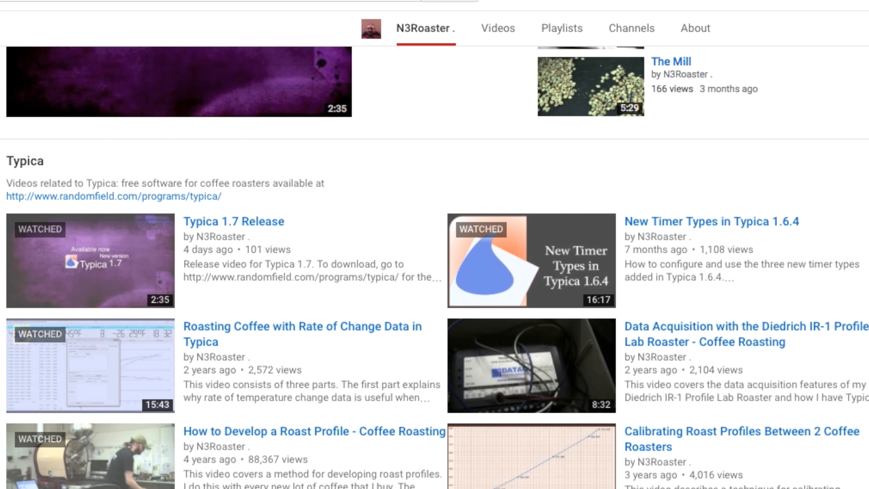
scroll(434, 267, down, 6)
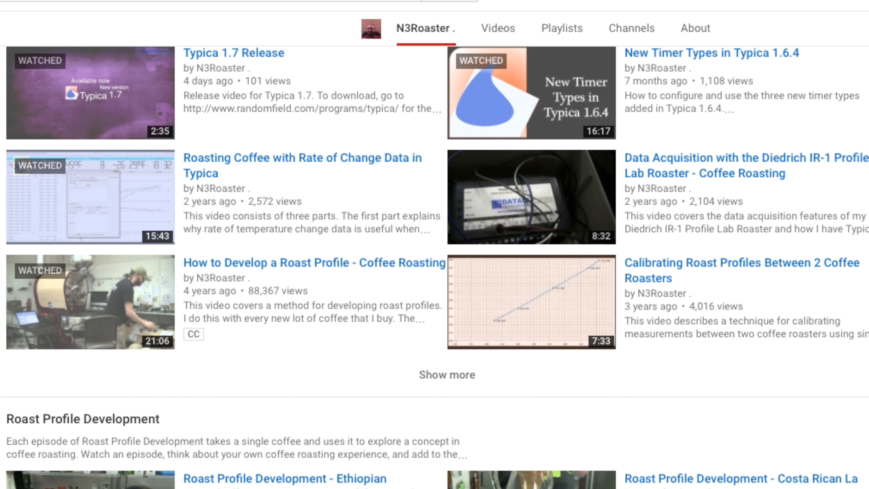
scroll(435, 267, down, 6)
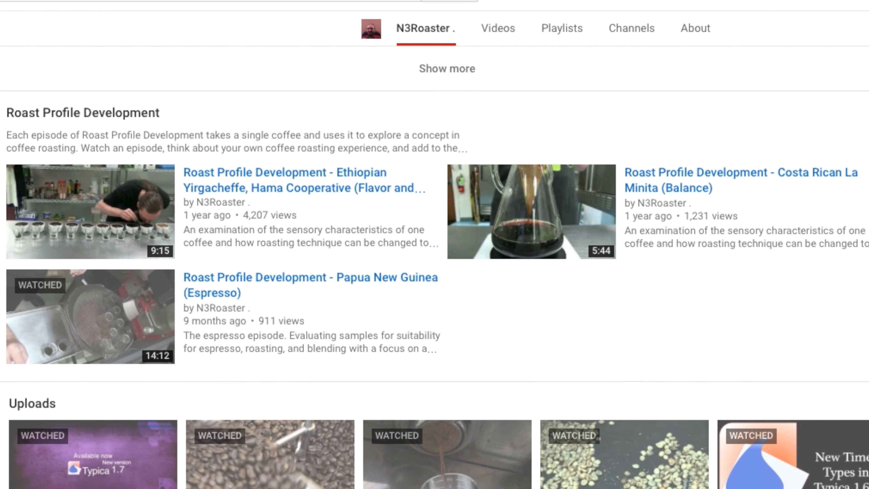
scroll(435, 267, down, 5)
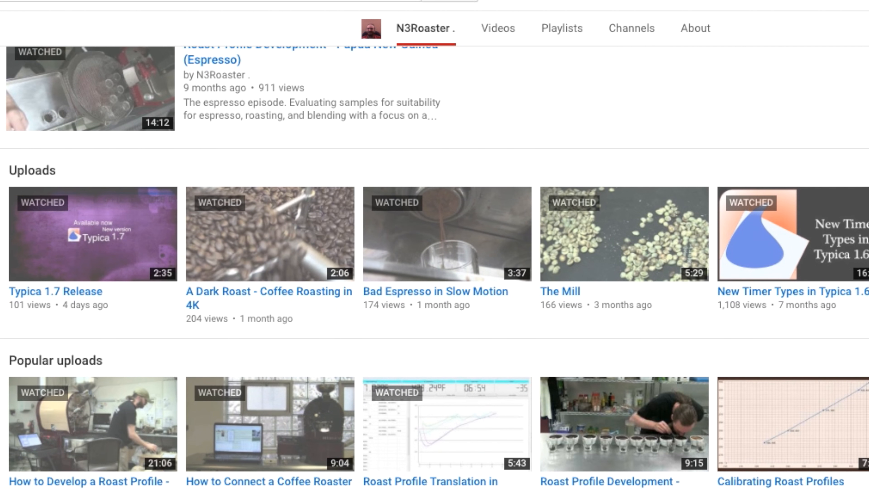
scroll(434, 267, down, 6)
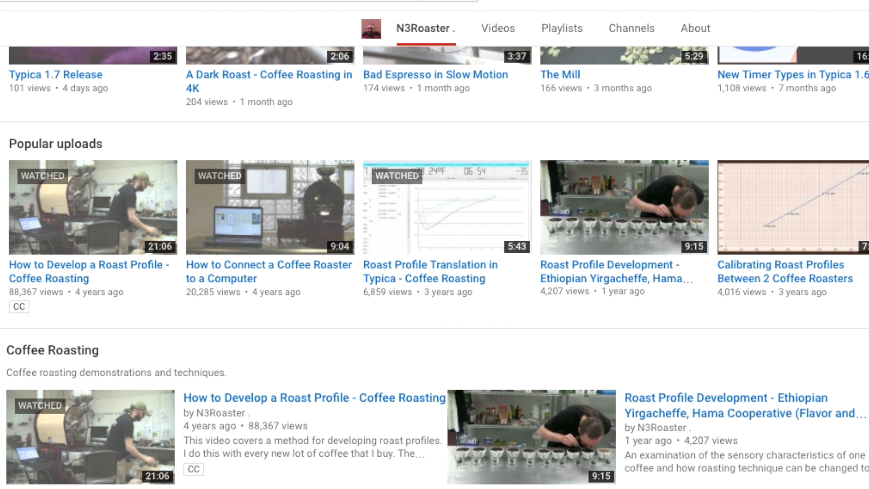
scroll(434, 267, down, 9)
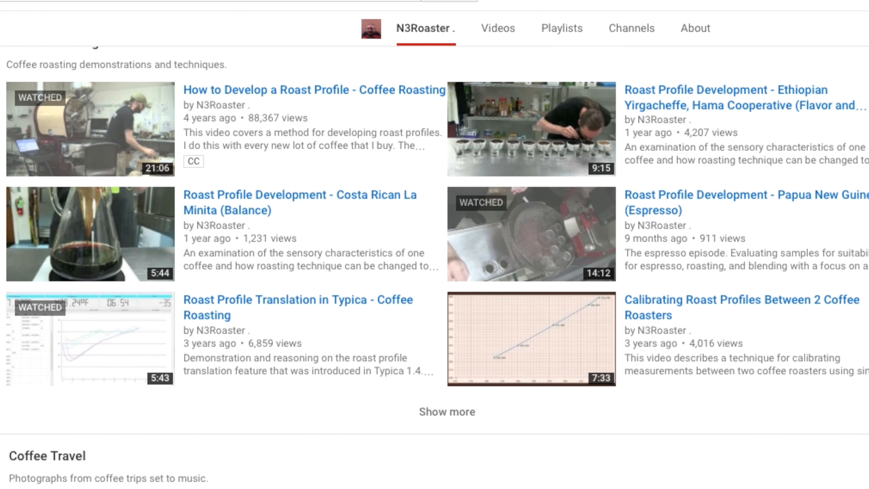
scroll(434, 267, down, 3)
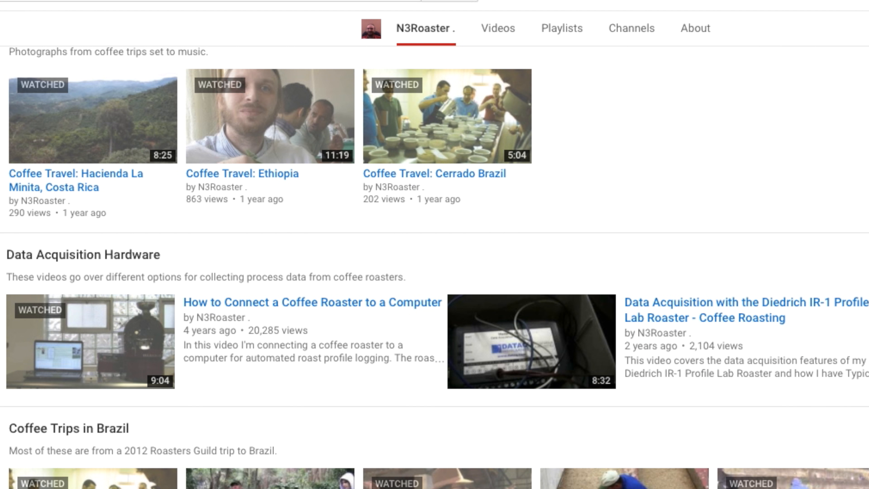
Step: Open the channel's Support dialog for funding Typica videos
scroll(435, 267, up, 3)
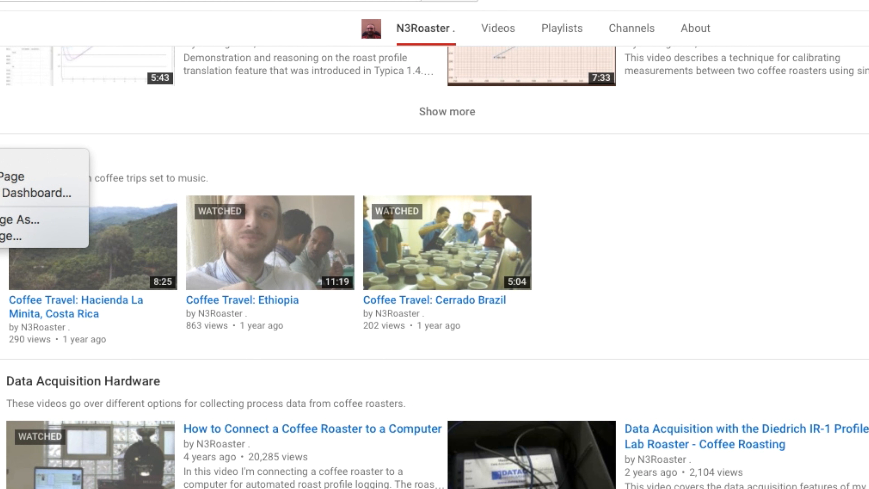
scroll(435, 267, up, 15)
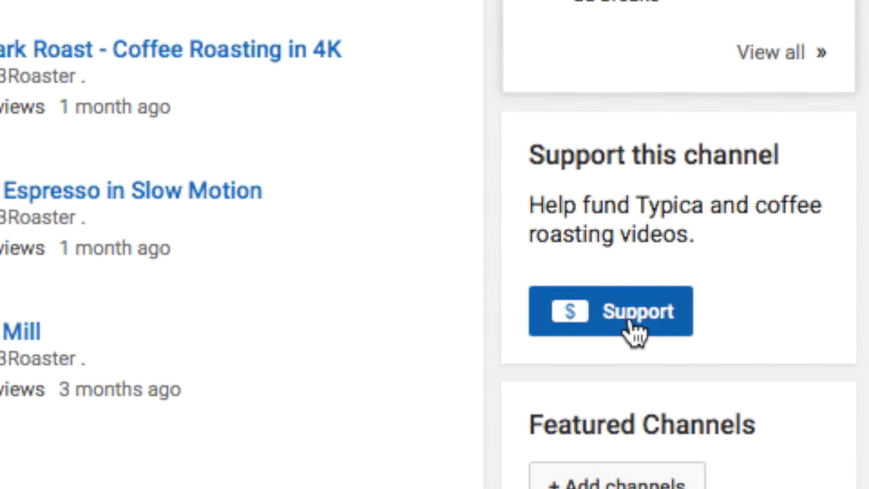
click(629, 323)
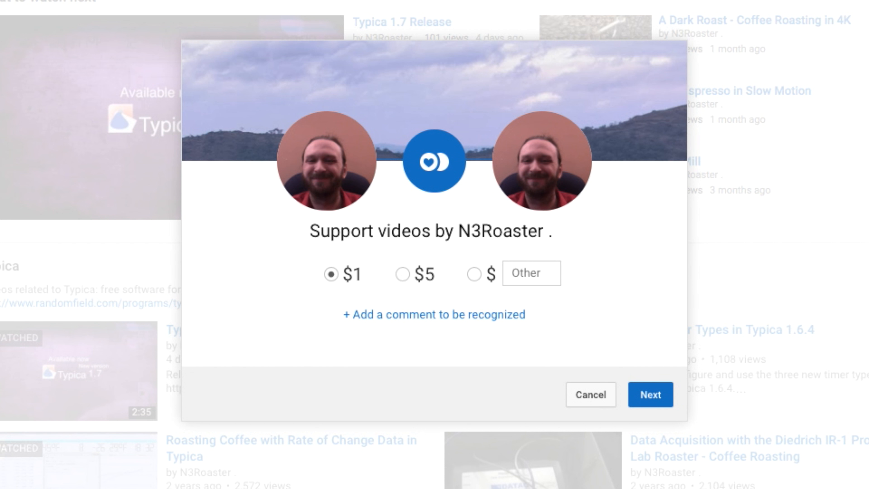